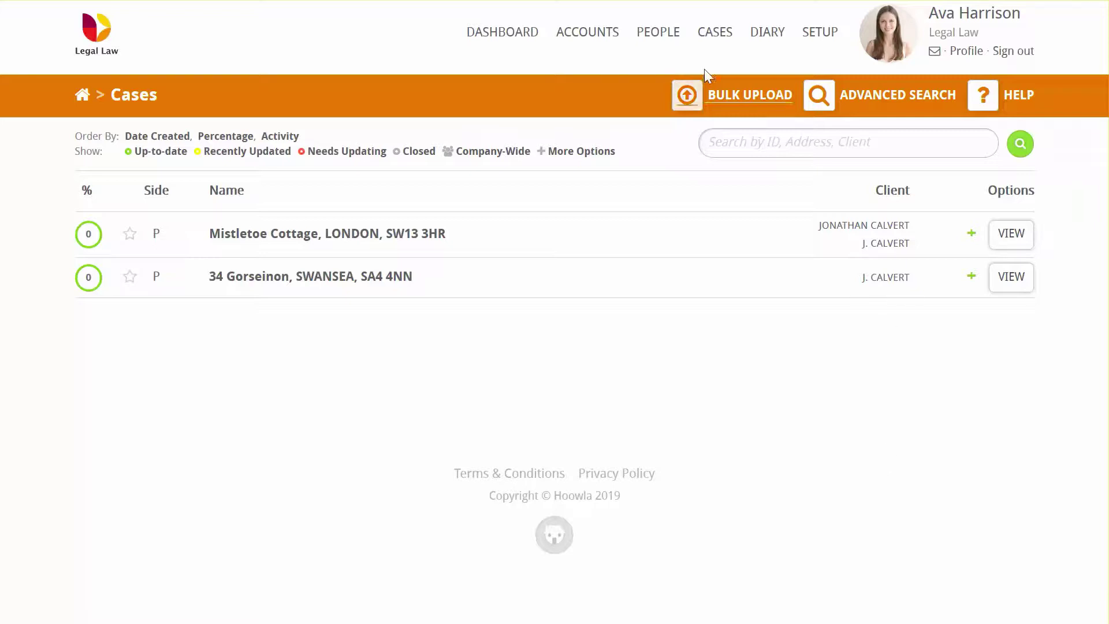
- Go to the People list and start a new person record
left_click(658, 33)
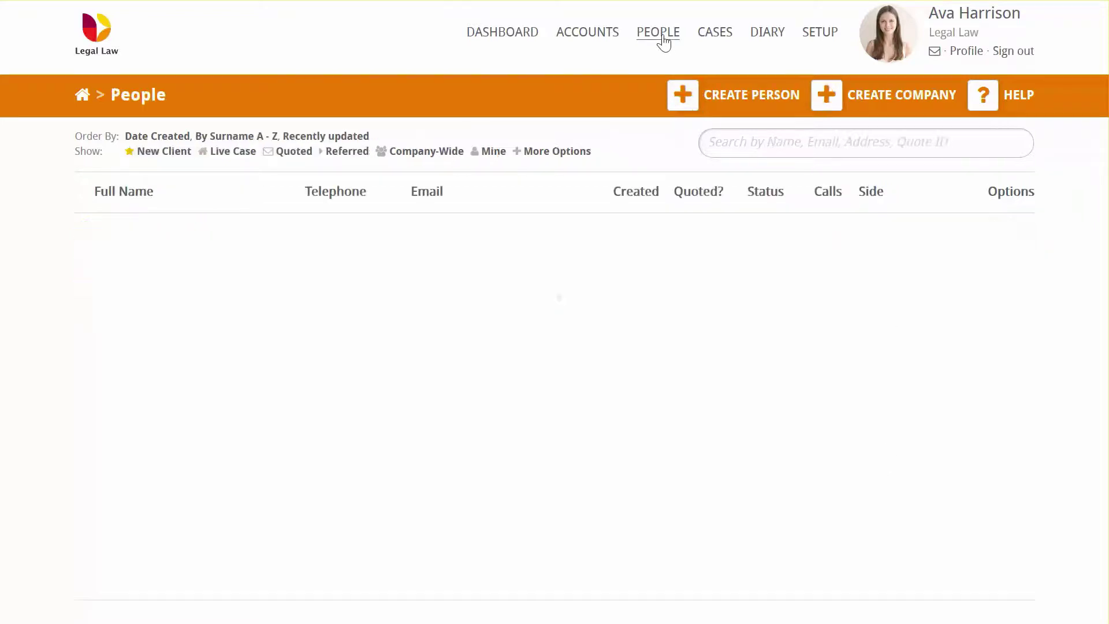
left_click(774, 101)
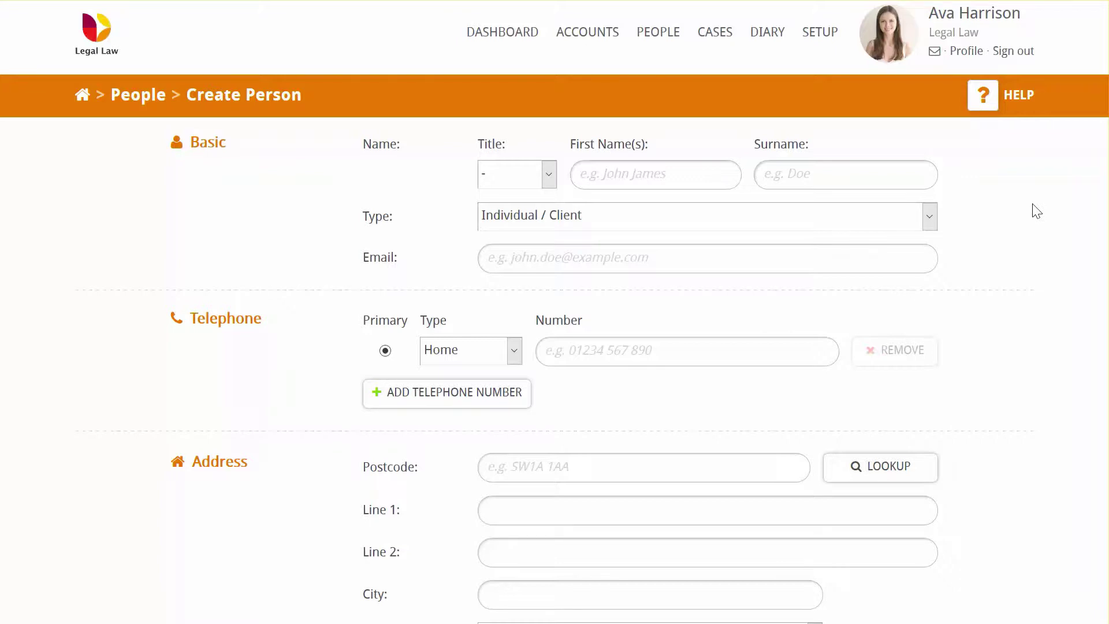
- Set the title to Mr and enter the client's first name, surname and e-mail address
left_click(547, 176)
left_click(533, 225)
left_click(639, 168)
type("John")
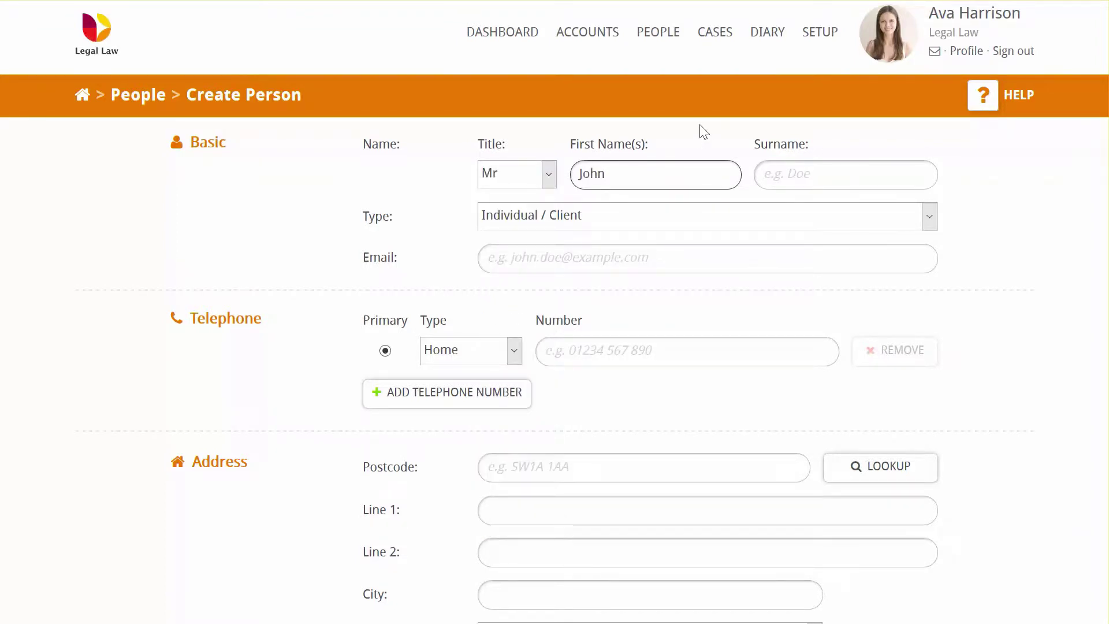
key("Tab")
type("Smith")
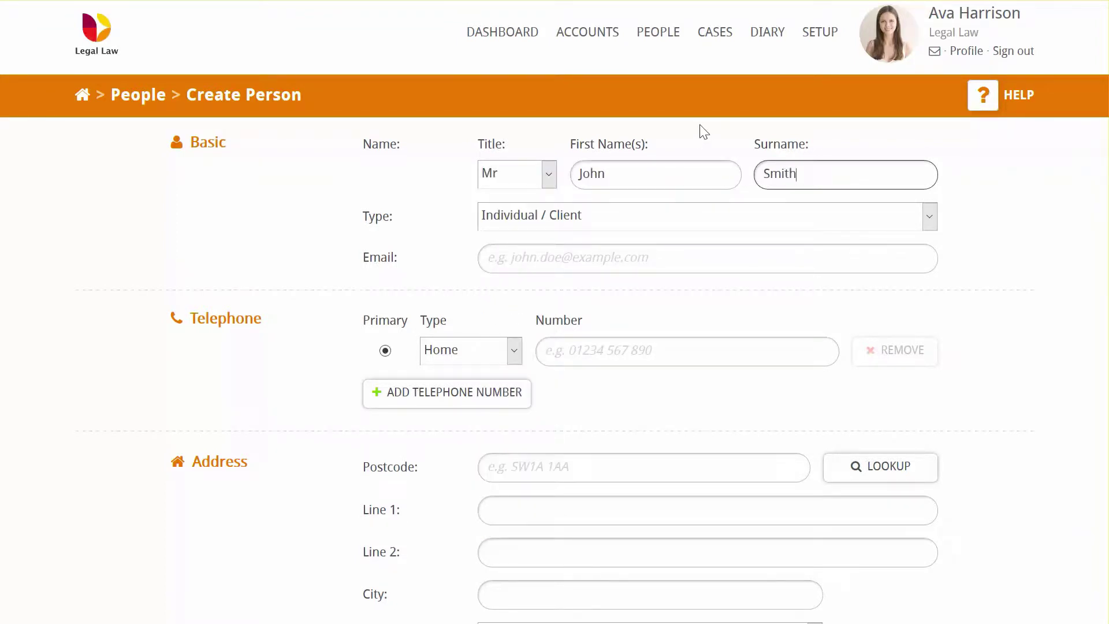
left_click(700, 247)
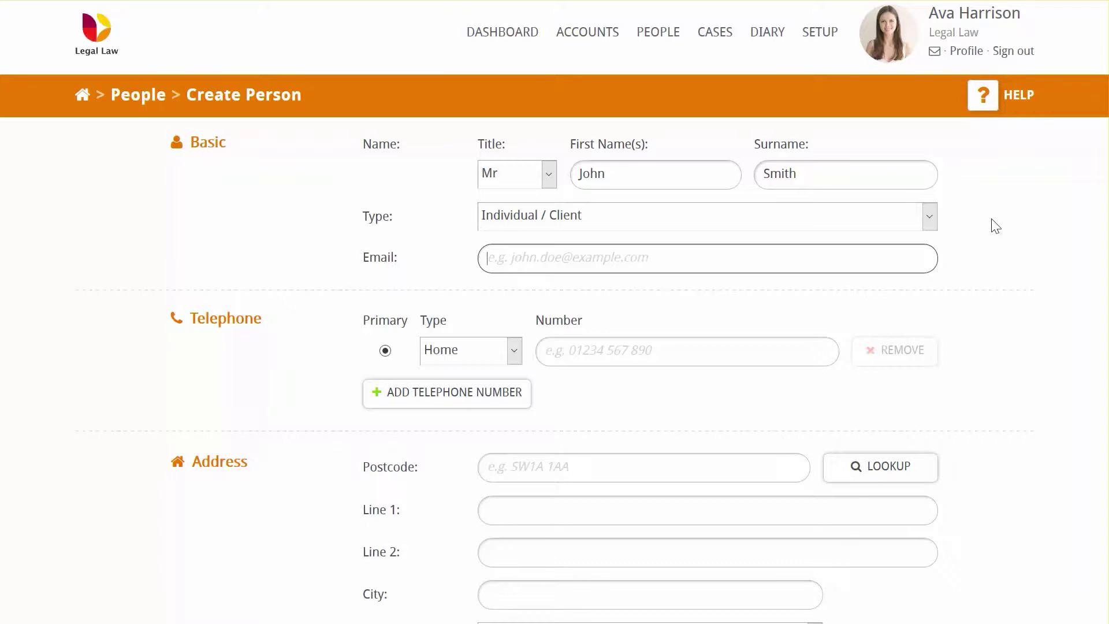
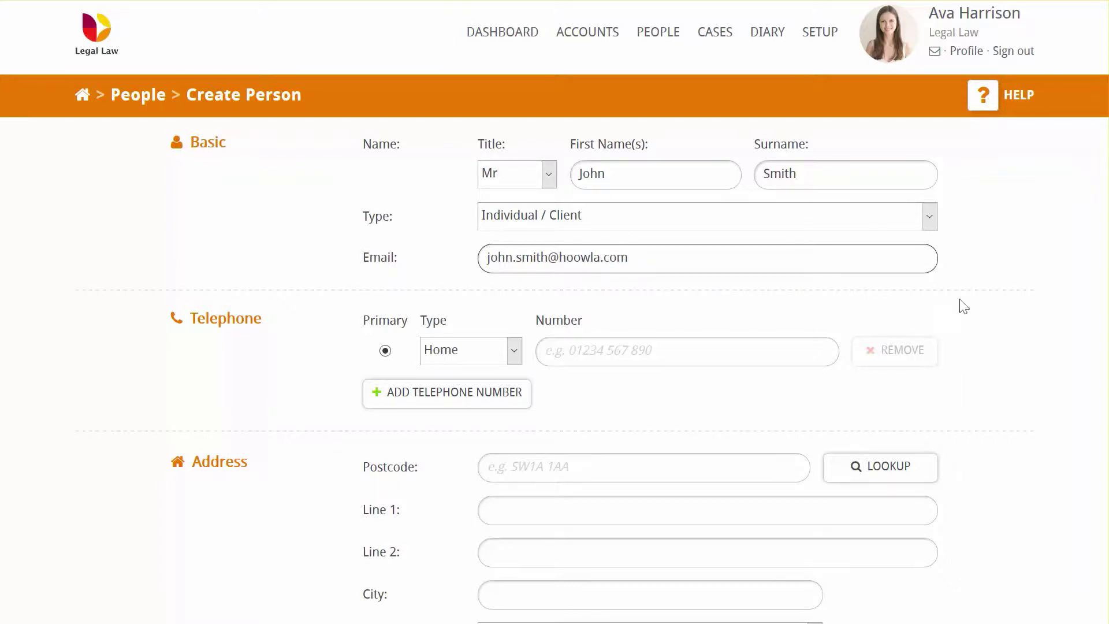
- Enter the client's home telephone number and add a second number of type Work
left_click(758, 358)
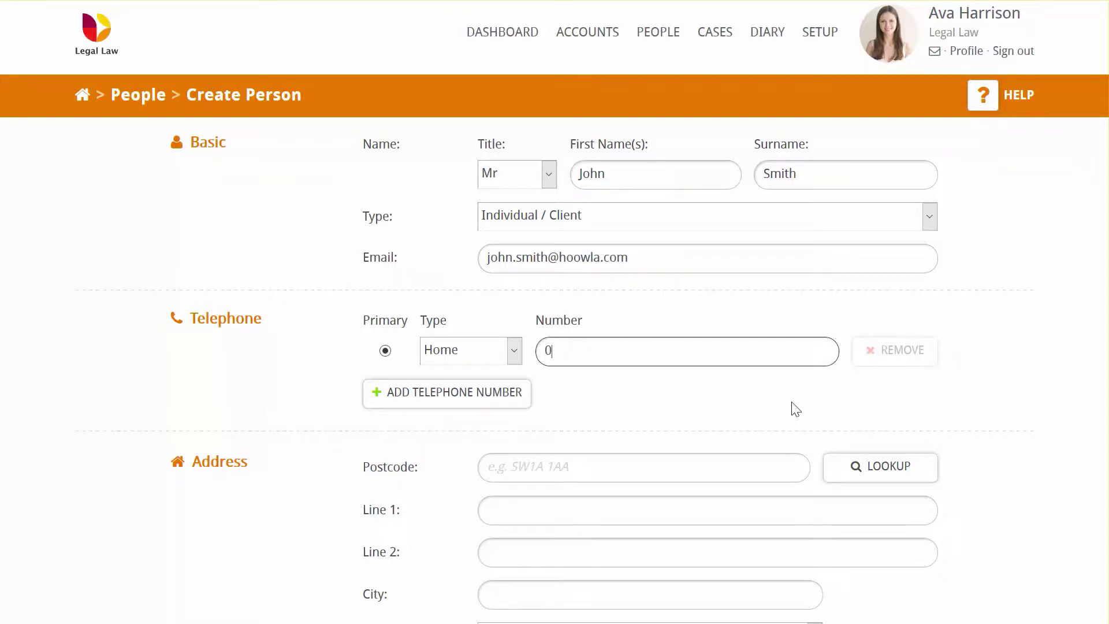
left_click(483, 397)
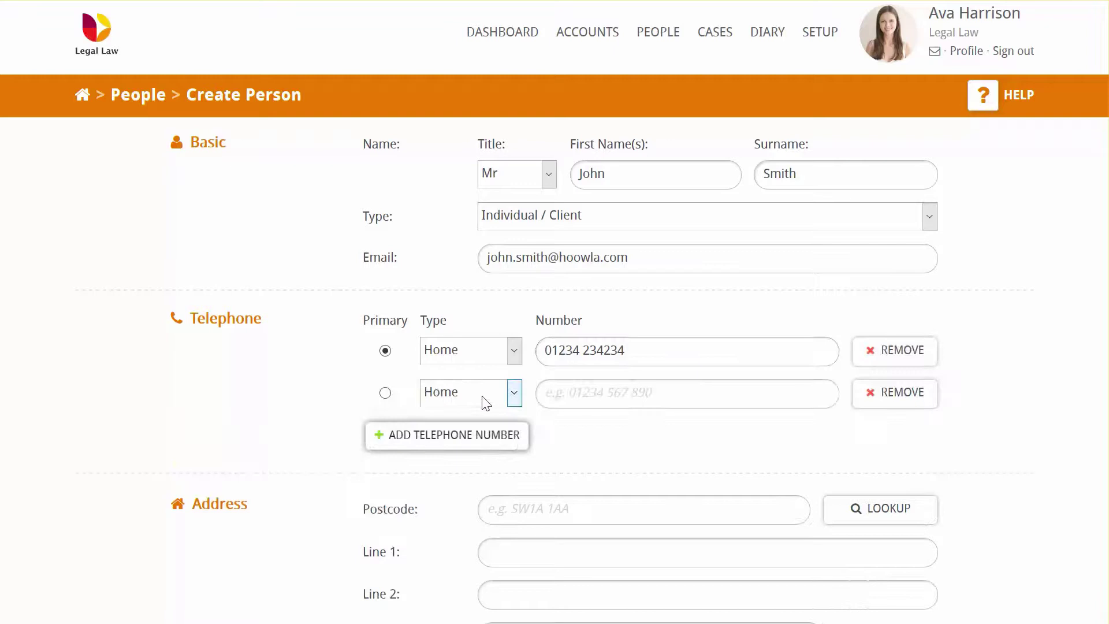
left_click(512, 394)
left_click(494, 443)
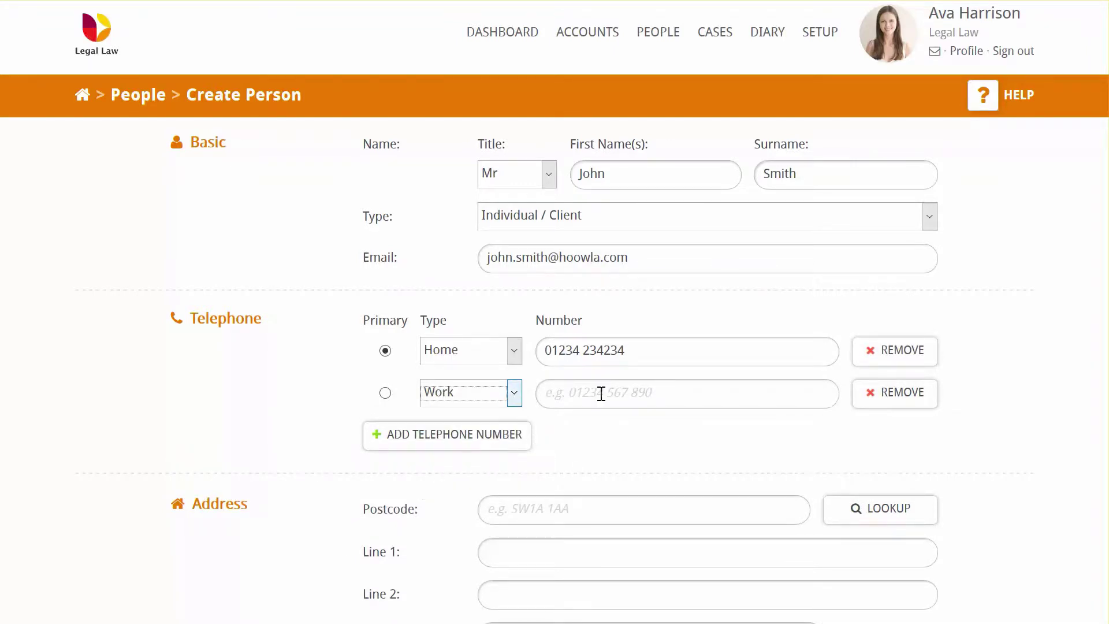
left_click(599, 393)
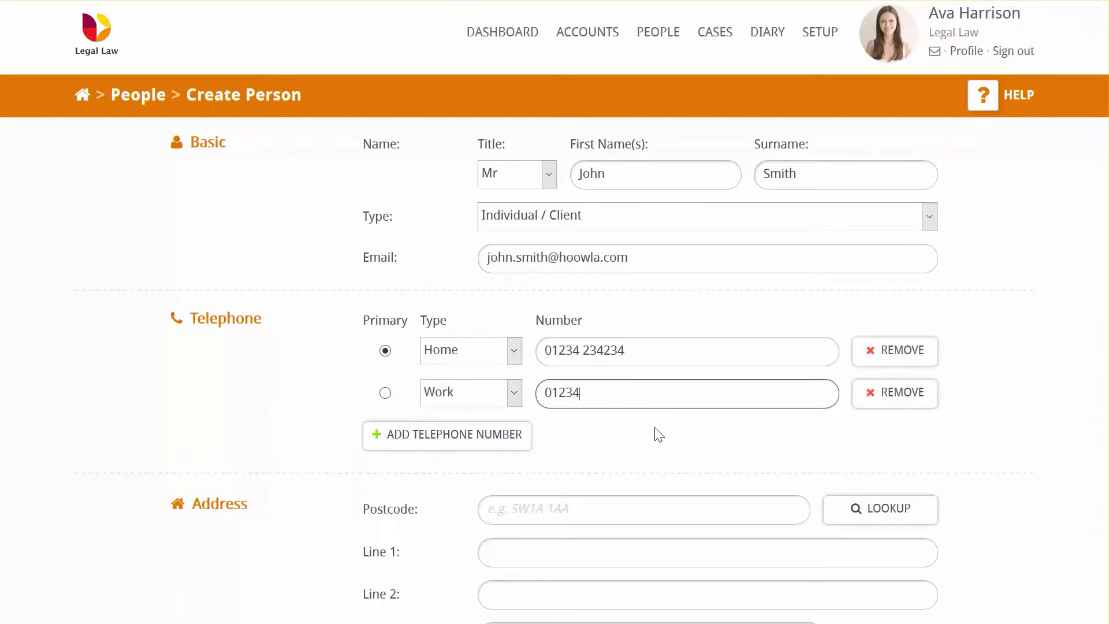
- Add a third telephone number of type Mobile with the client's mobile number
left_click(496, 446)
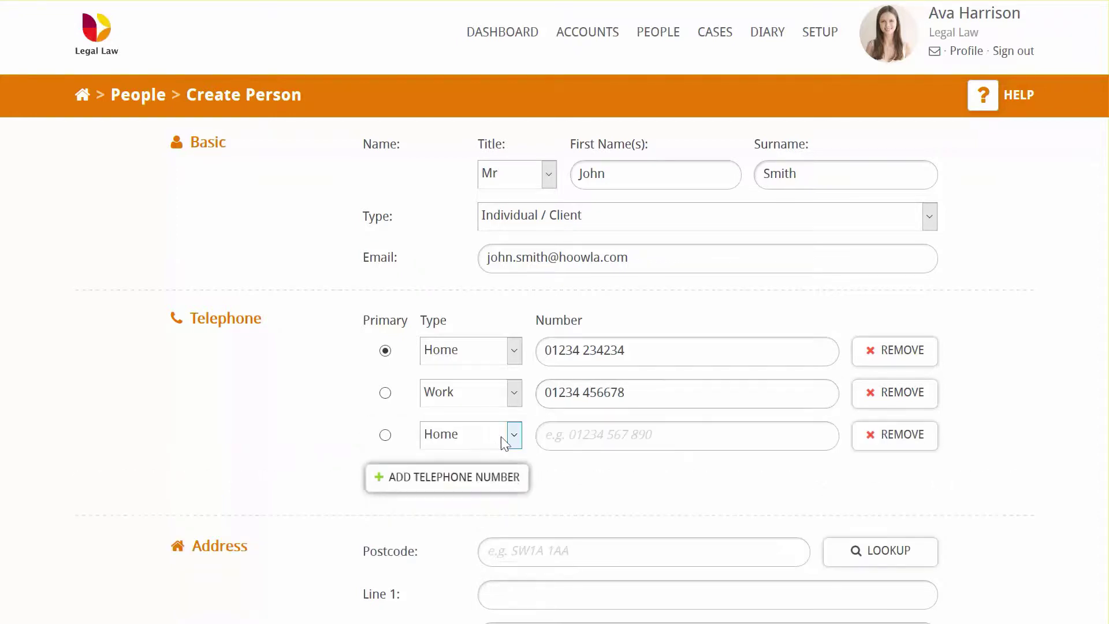
left_click(508, 440)
left_click(477, 511)
left_click(657, 433)
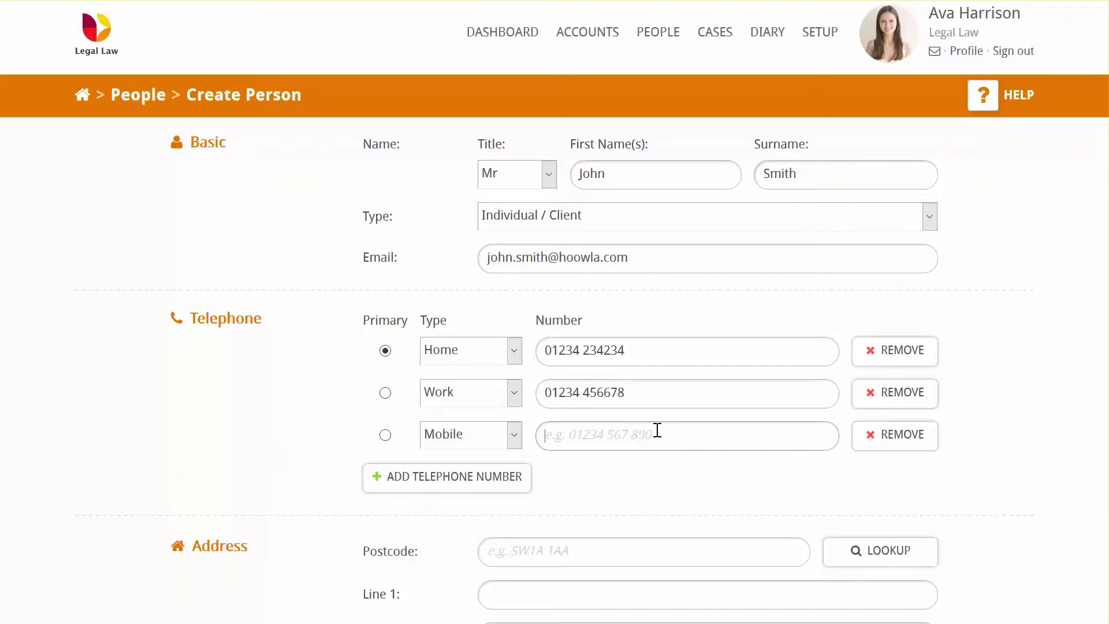
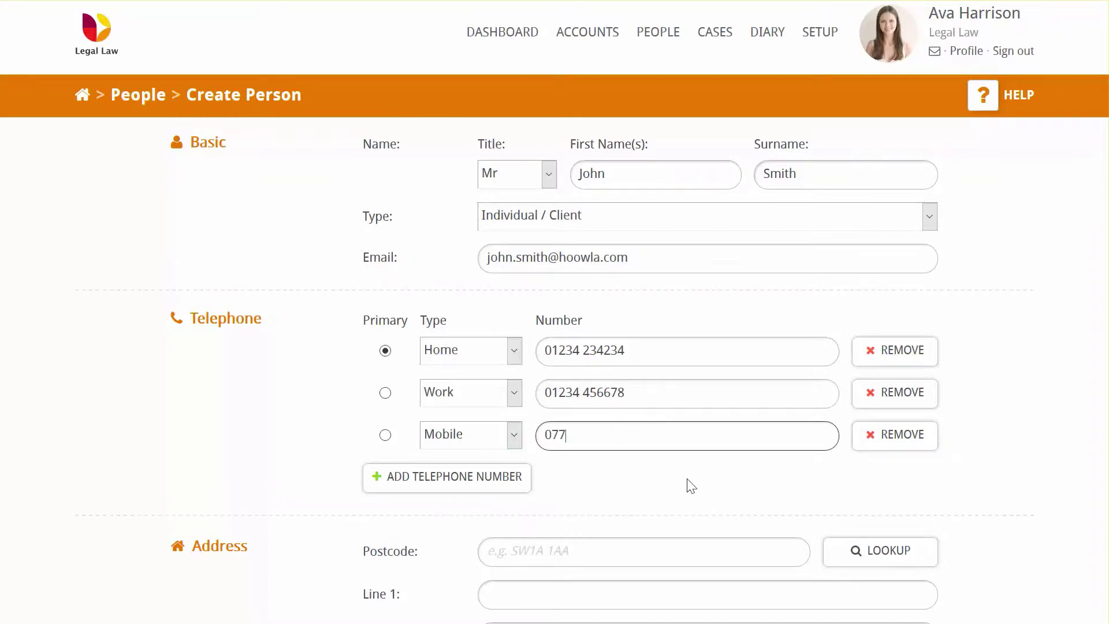
- Fill in the client's address by looking up their postcode and choosing their house
scroll(1022, 441, "down", 2)
scroll(1024, 441, "down", 4)
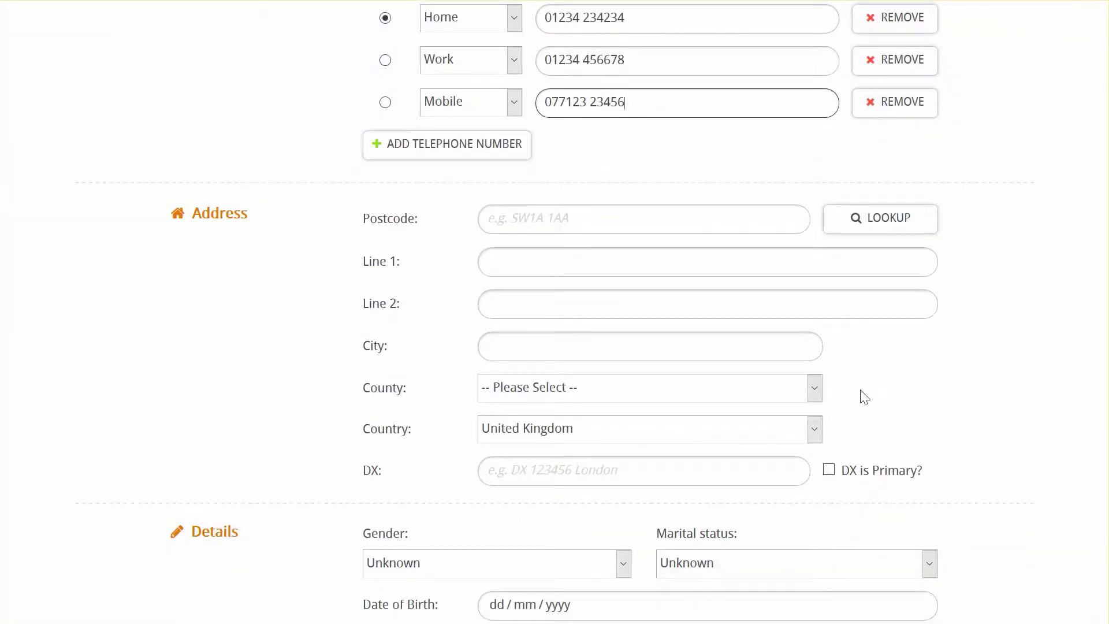
left_click(555, 223)
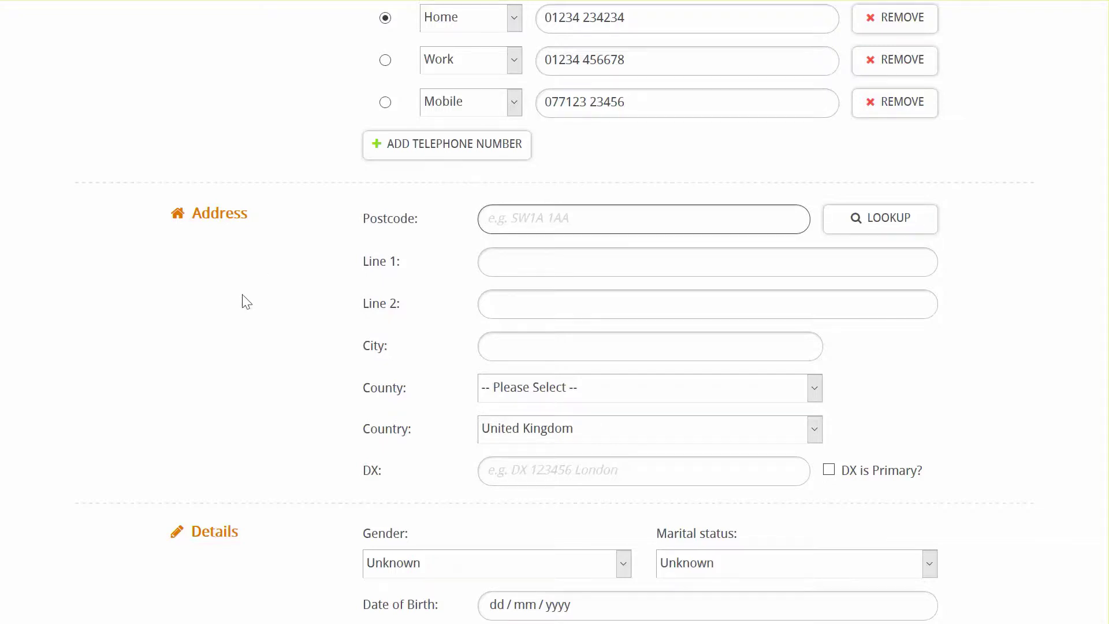
type("NN26HF")
left_click(874, 226)
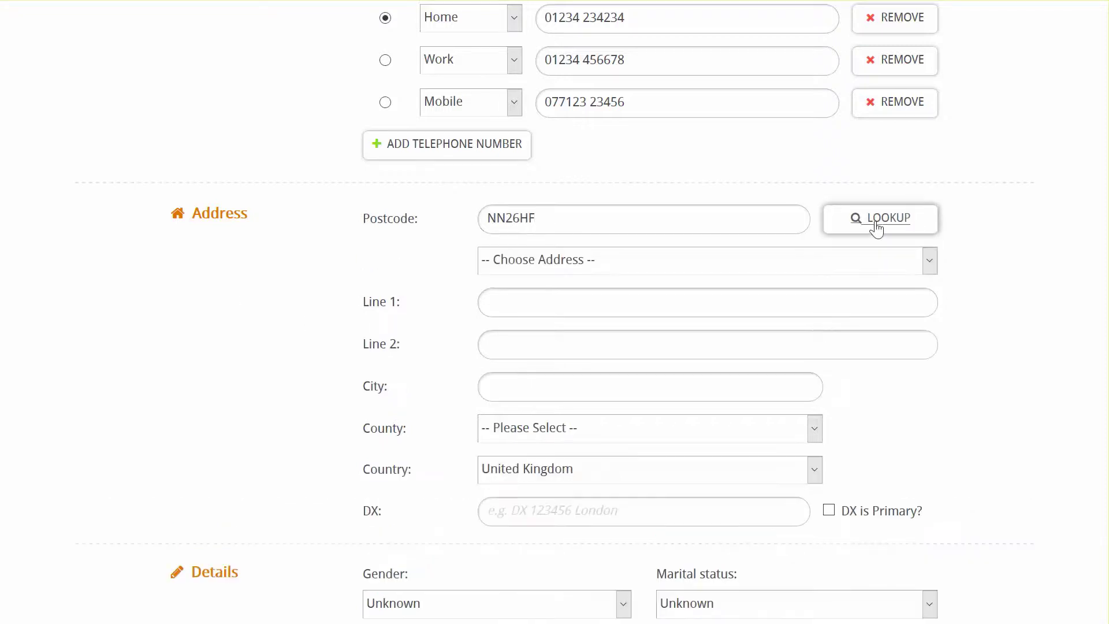
left_click(927, 261)
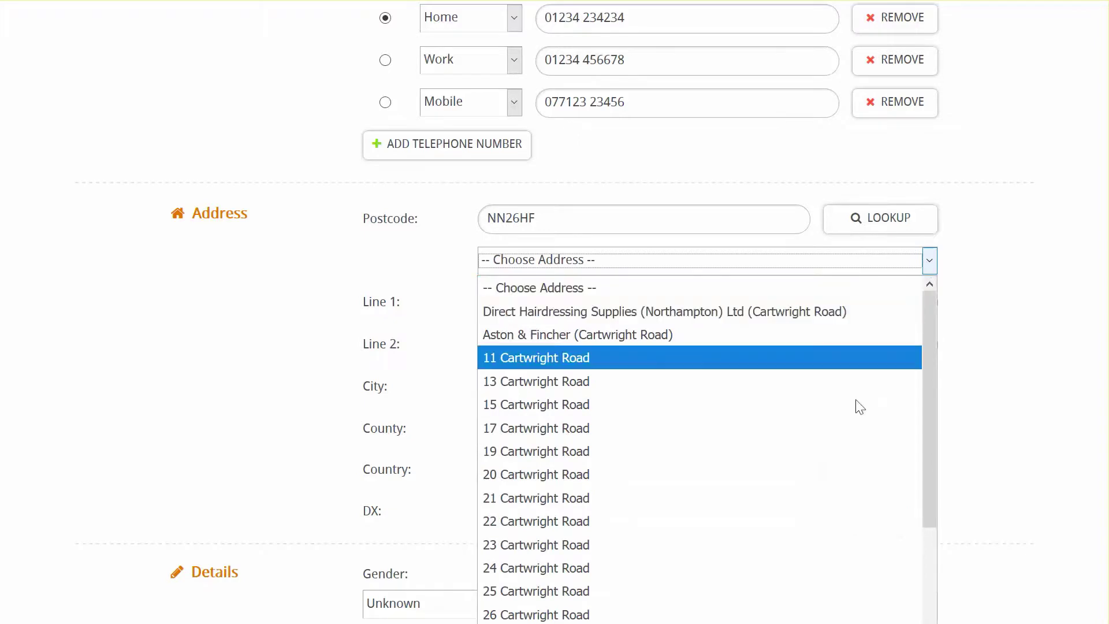
left_click(638, 454)
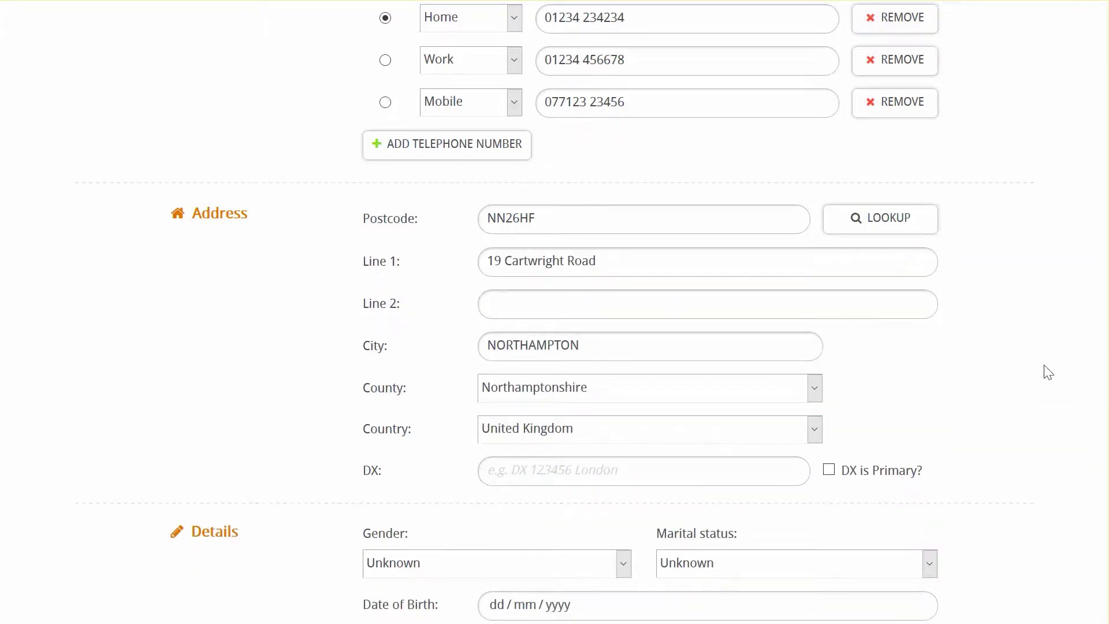
scroll(1049, 373, "down", 3)
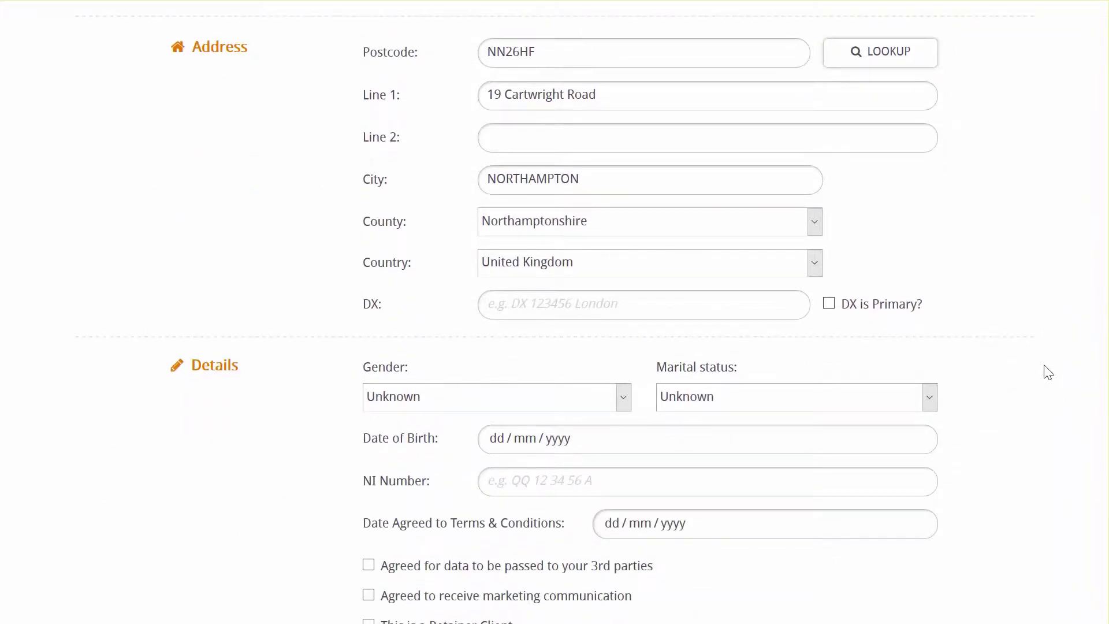
- Set Source of Intro to Google and save the client, moving on to add a partner
scroll(1049, 372, "down", 5)
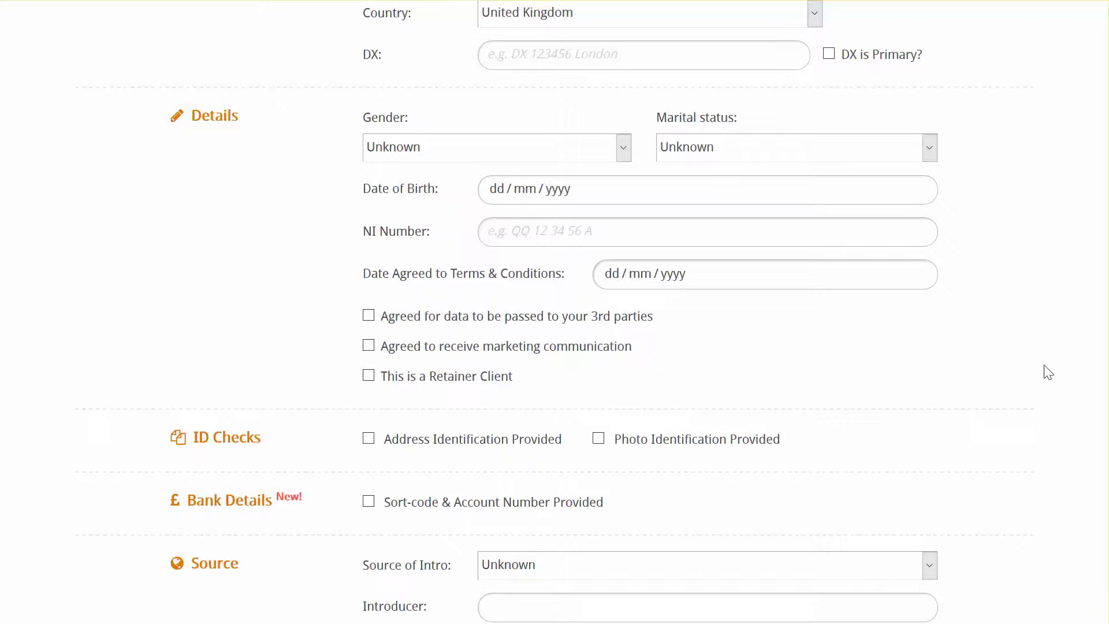
scroll(1048, 372, "down", 4)
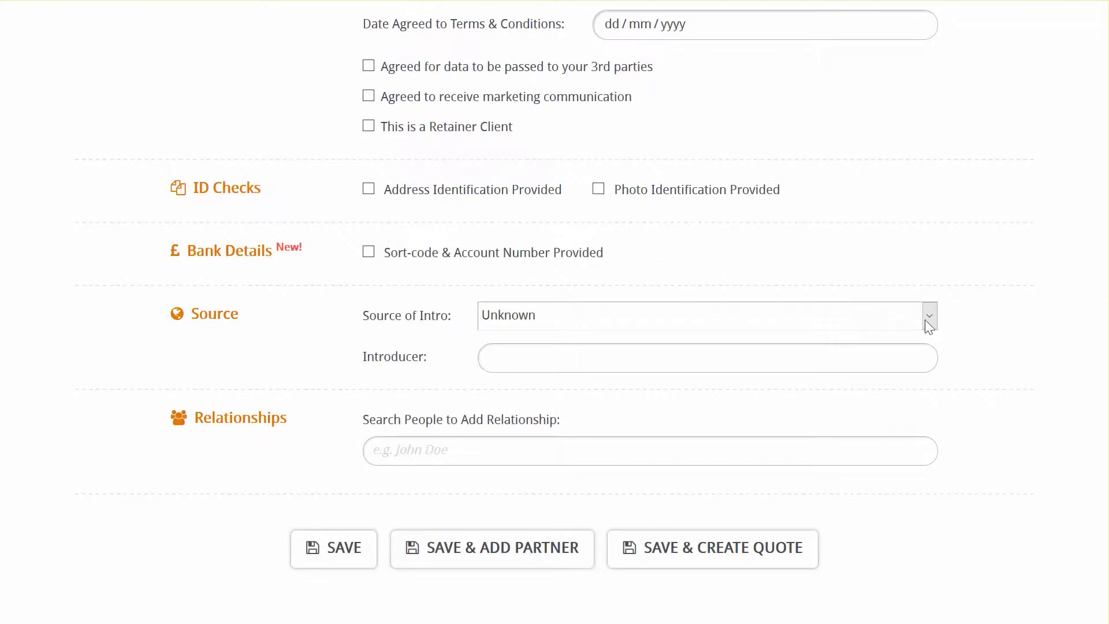
left_click(928, 321)
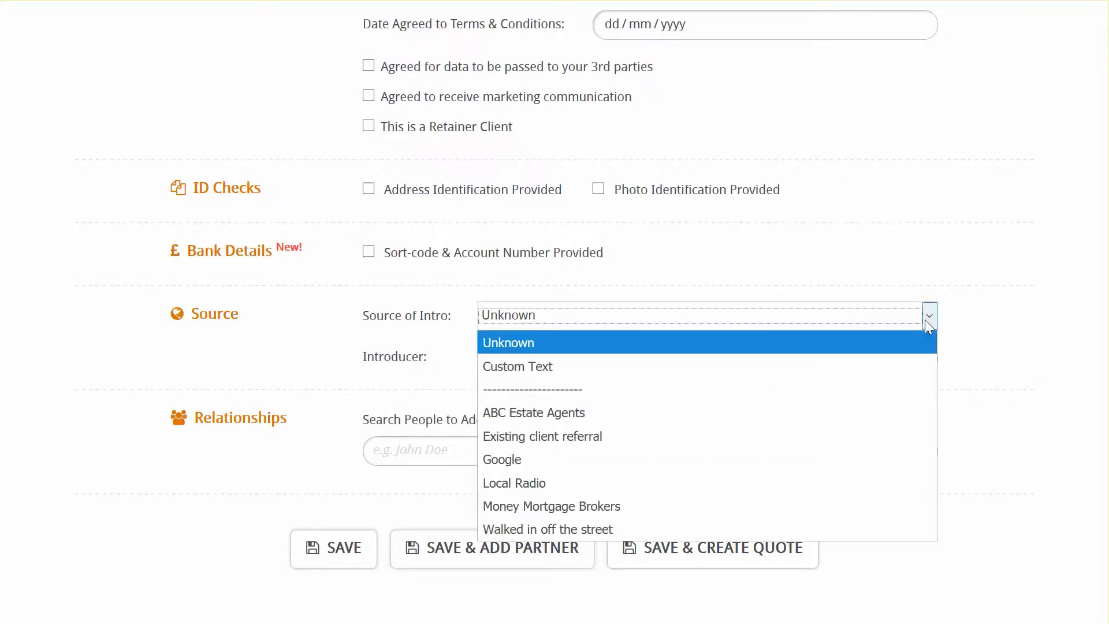
left_click(576, 465)
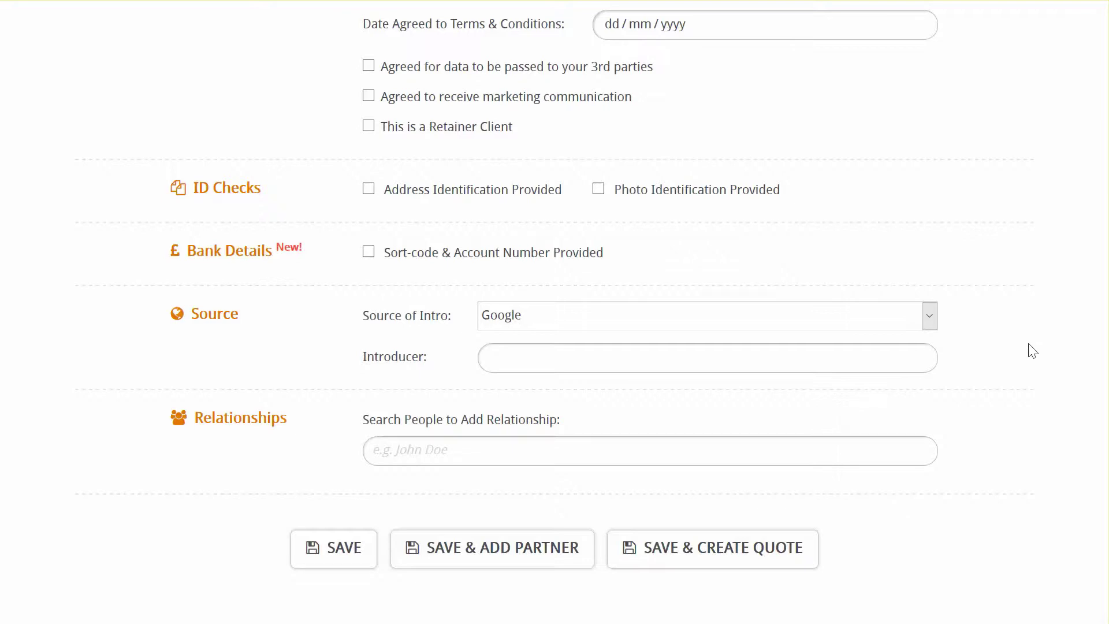
left_click(508, 558)
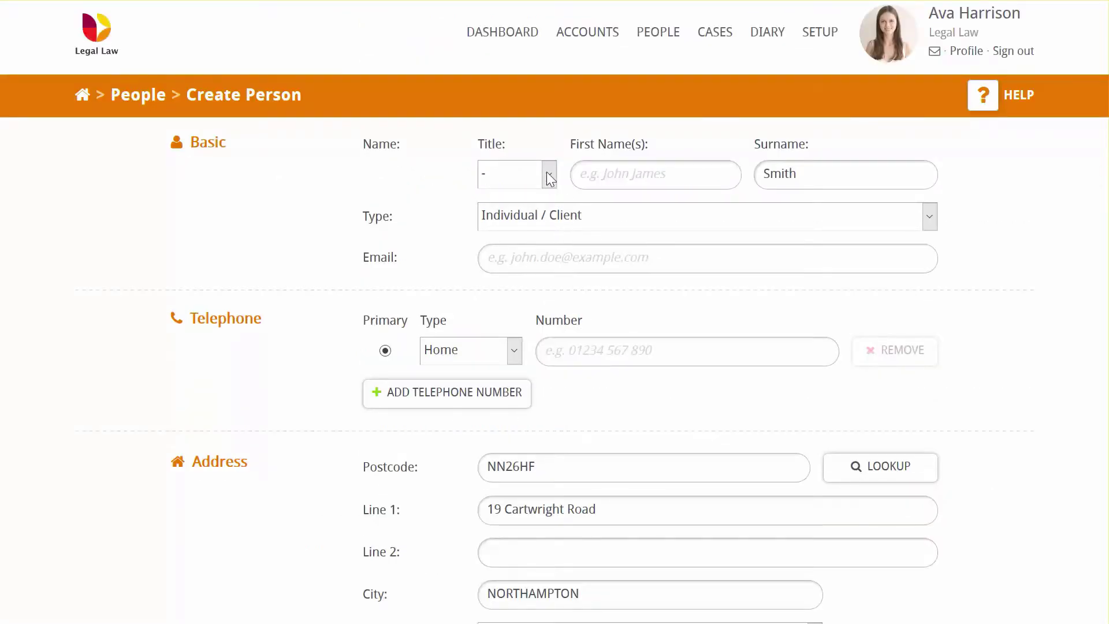
- Give the partner title Mrs and a first name, relationship Married, then save and create a quote
left_click(549, 174)
left_click(522, 249)
left_click(658, 178)
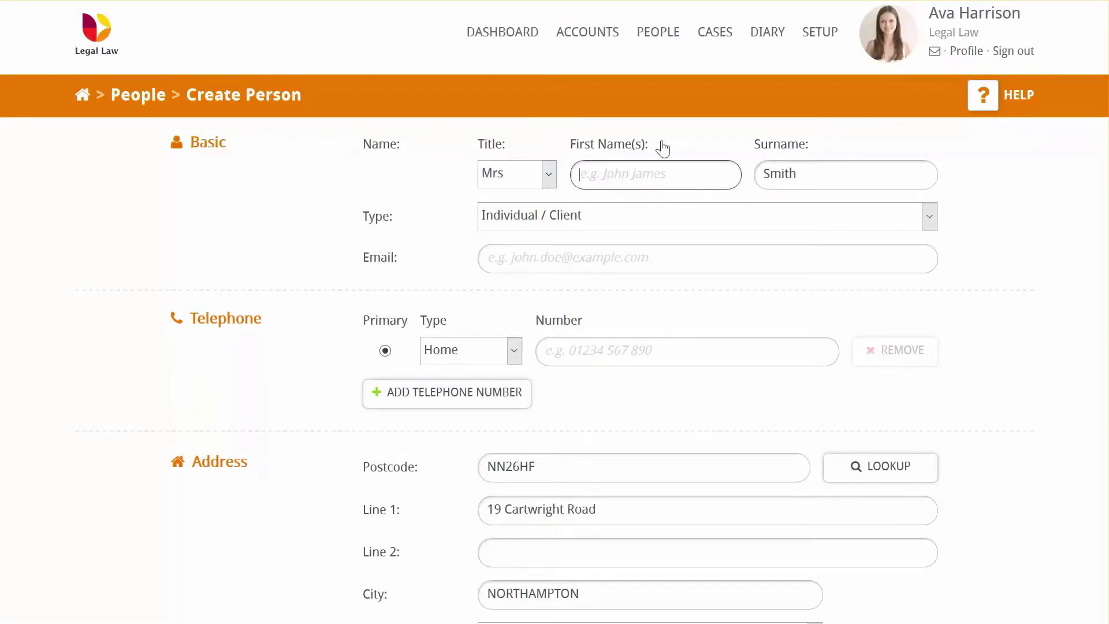
type("Jane")
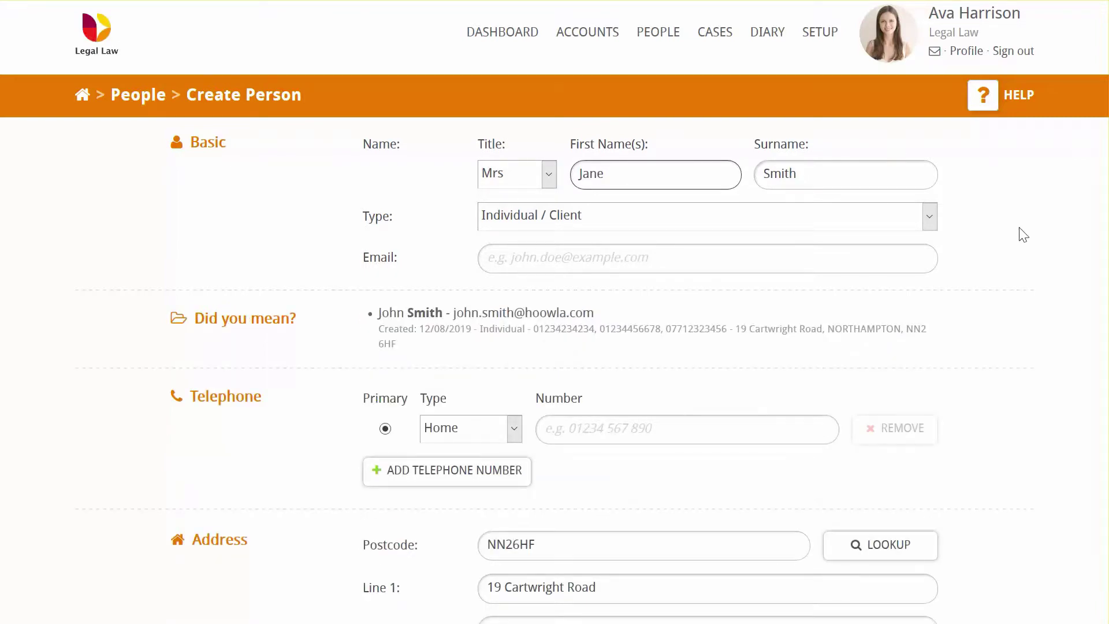
scroll(1023, 234, "down", 15)
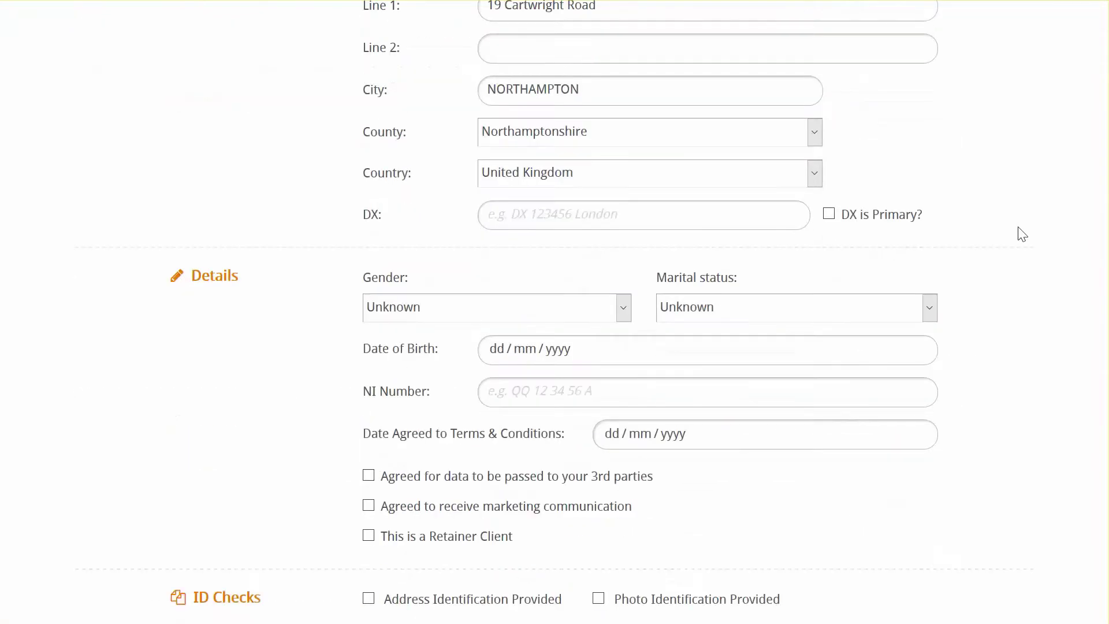
scroll(1023, 235, "down", 3)
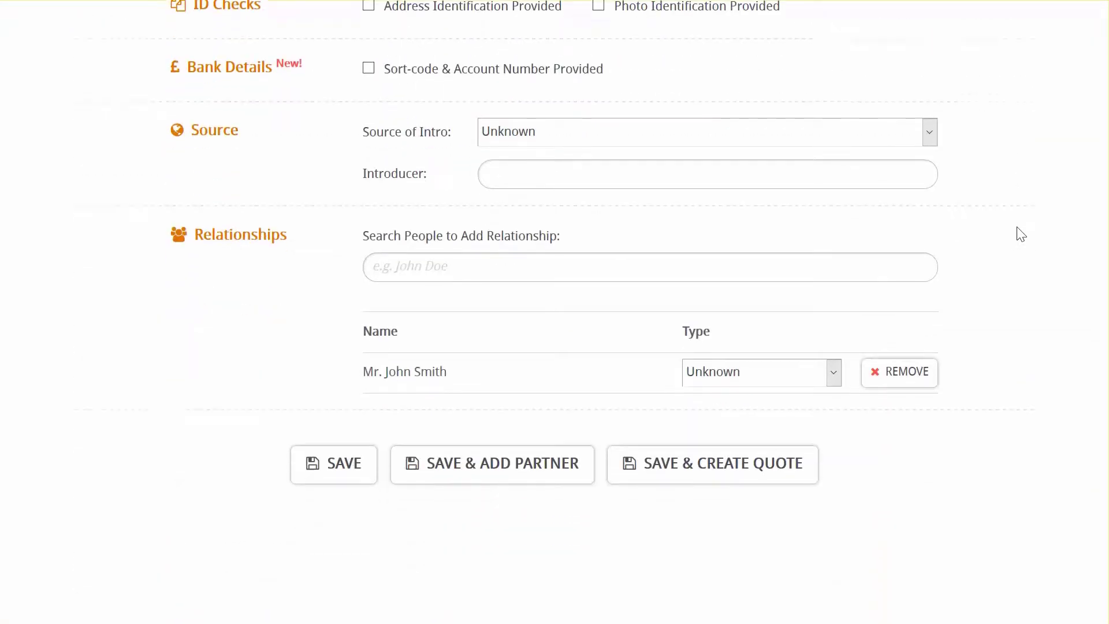
left_click(833, 333)
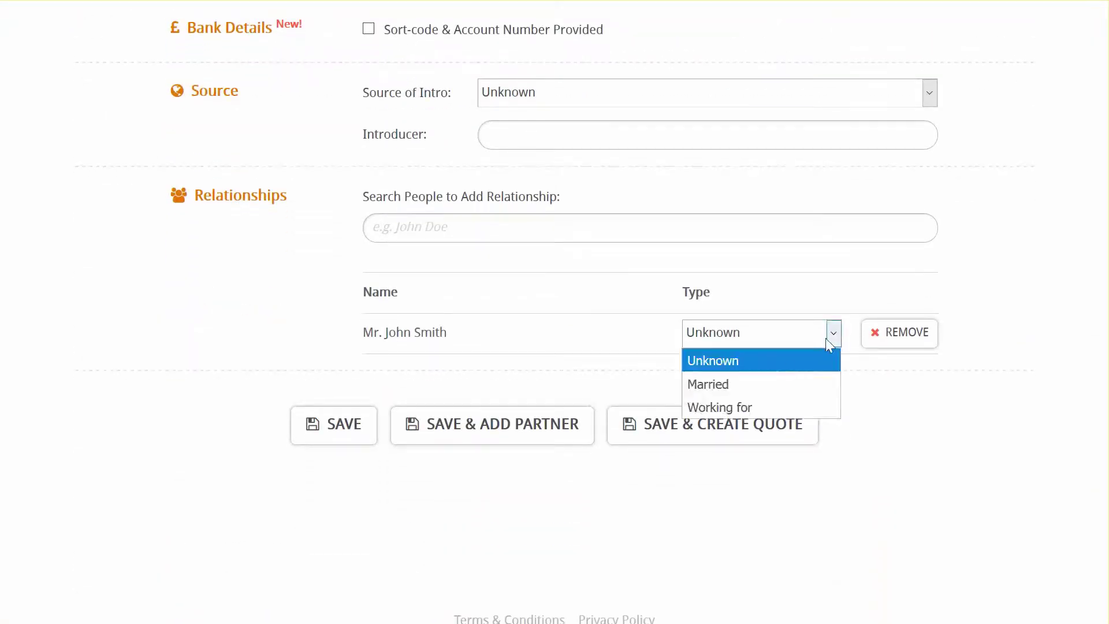
left_click(762, 383)
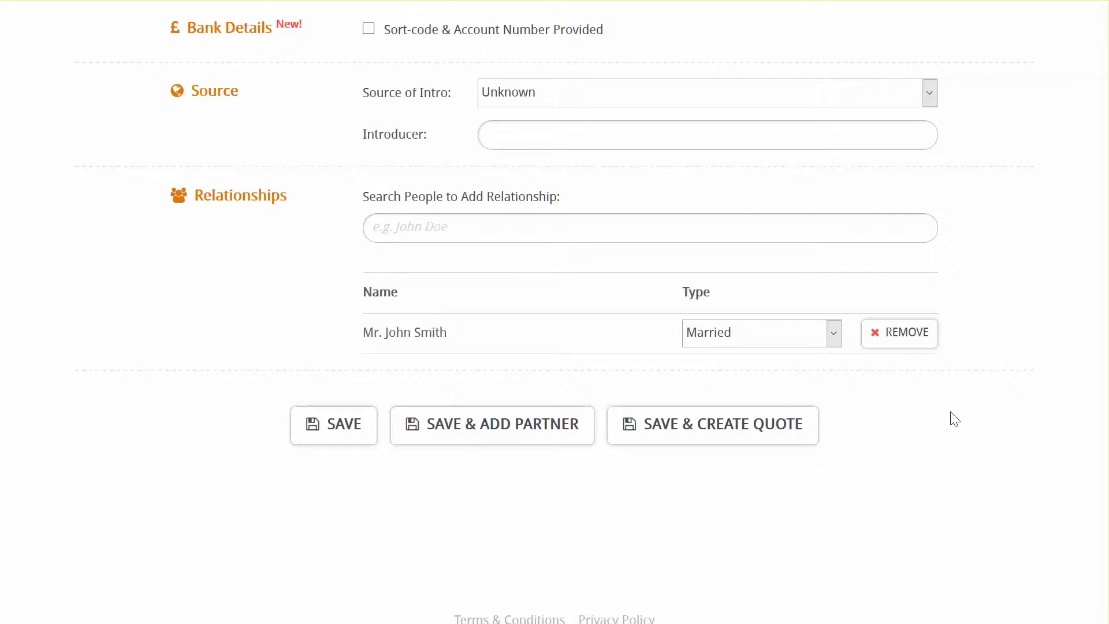
left_click(751, 440)
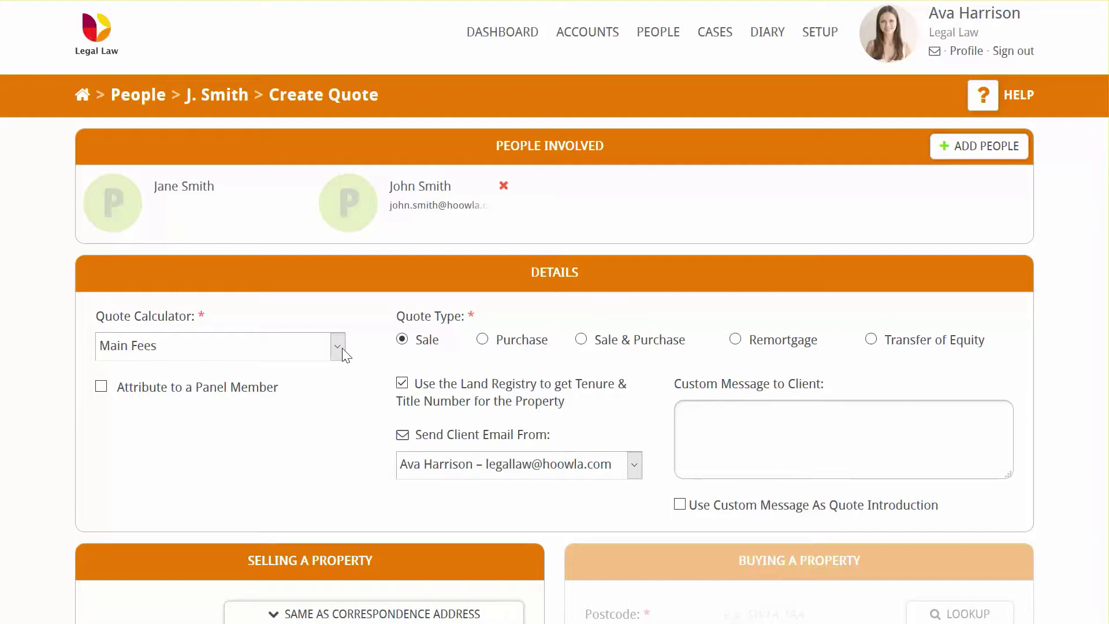
- Keep the Main Fees calculator and set the quote type to Sale & Purchase
left_click(338, 347)
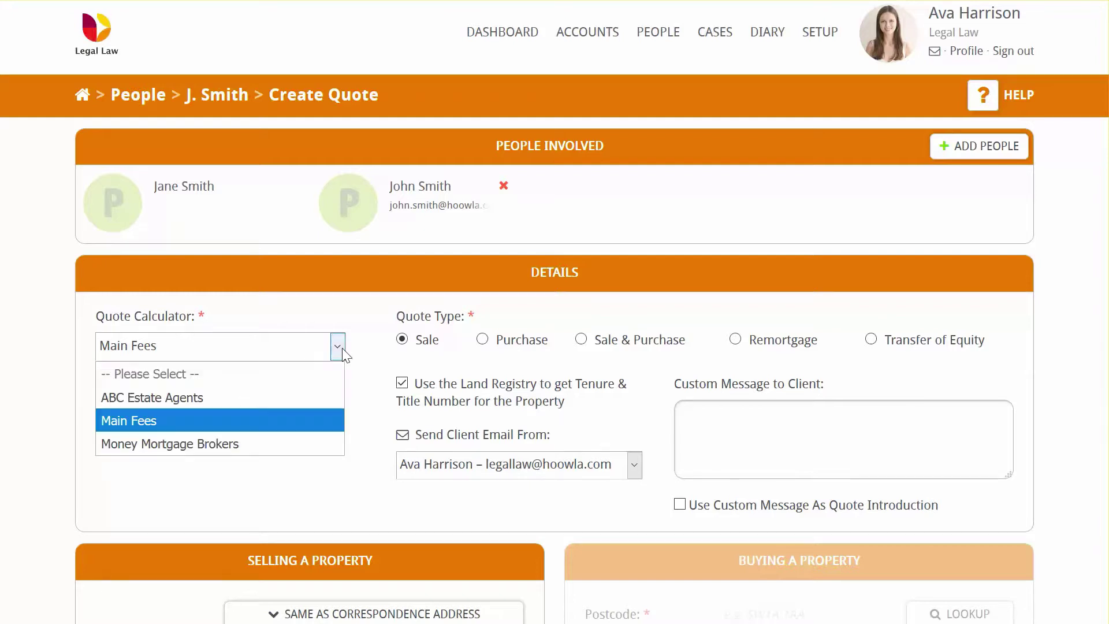
left_click(332, 417)
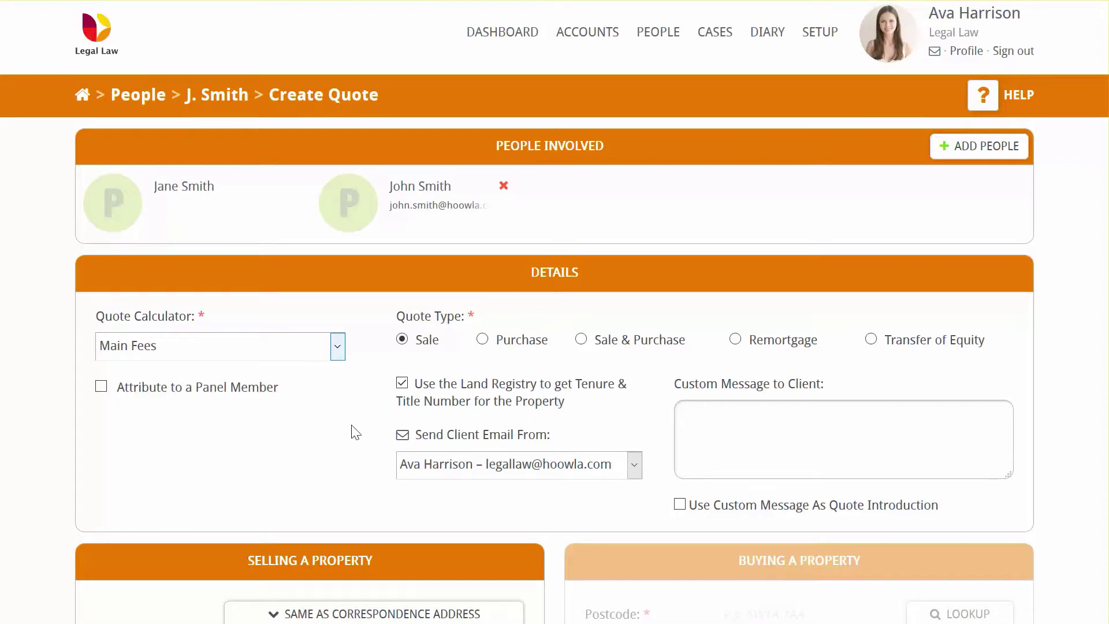
left_click(623, 345)
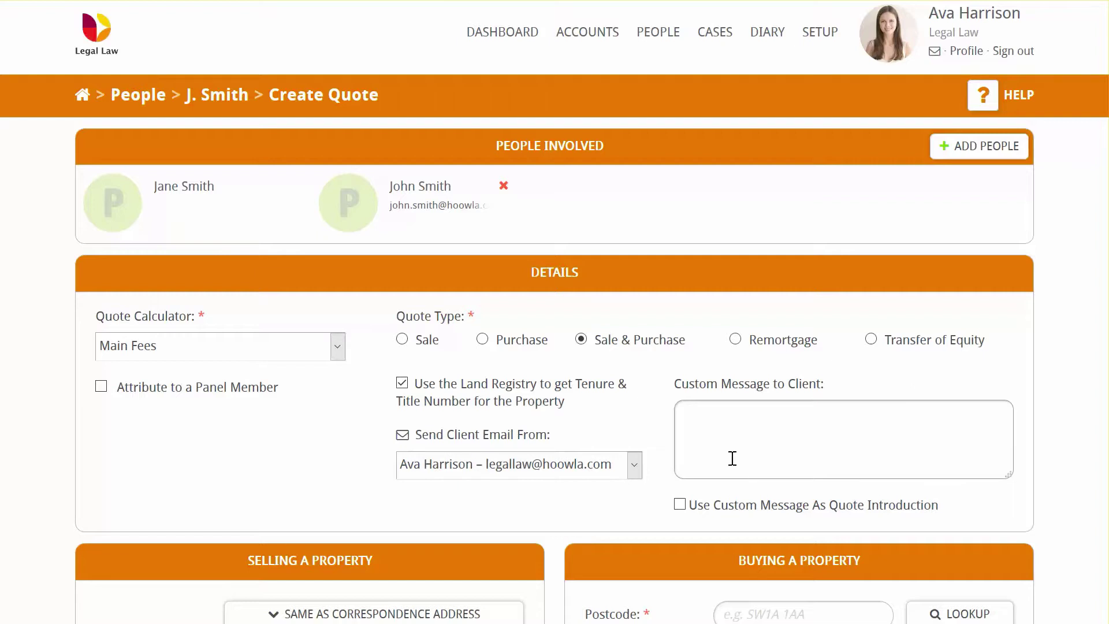
- Use the correspondence address for the sale property, with value 250000, marked as mortgaged
scroll(732, 458, "down", 7)
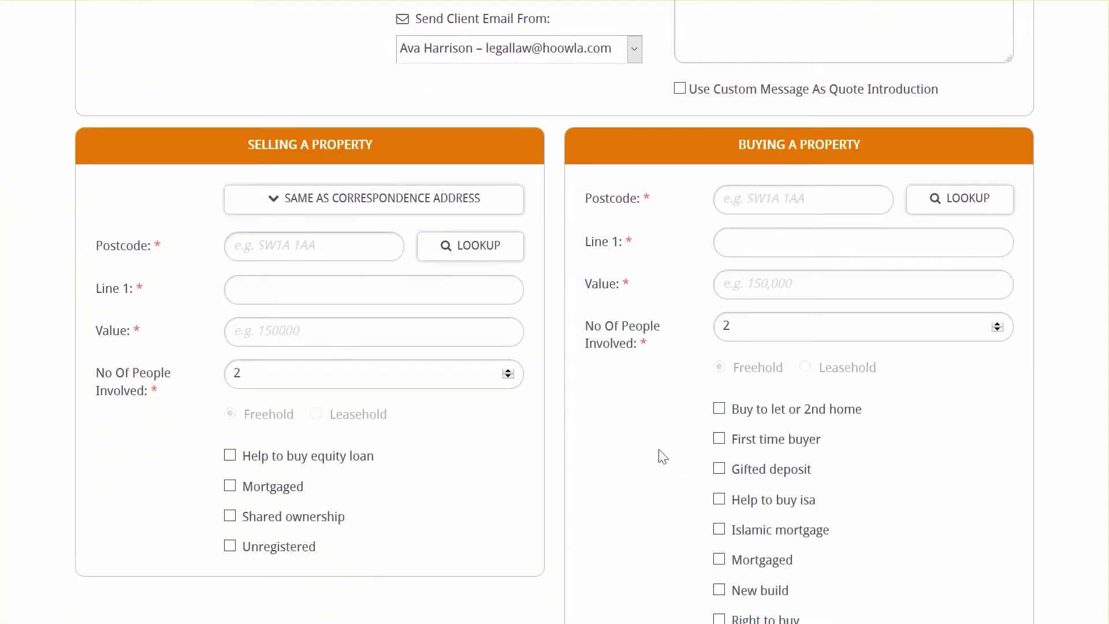
left_click(307, 245)
left_click(308, 245)
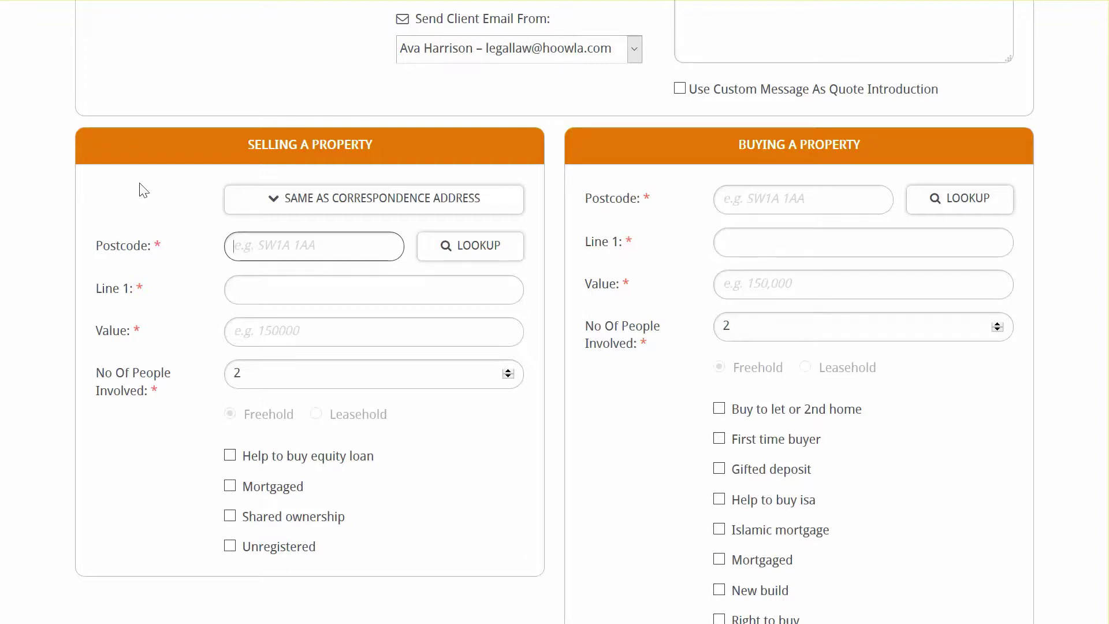
left_click(368, 203)
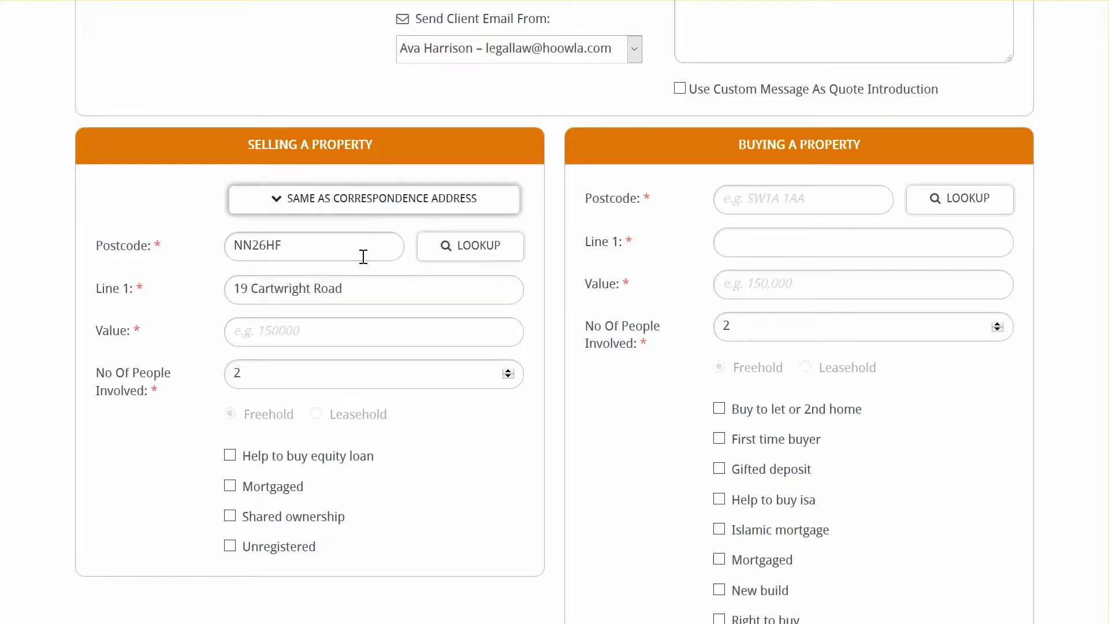
left_click(342, 332)
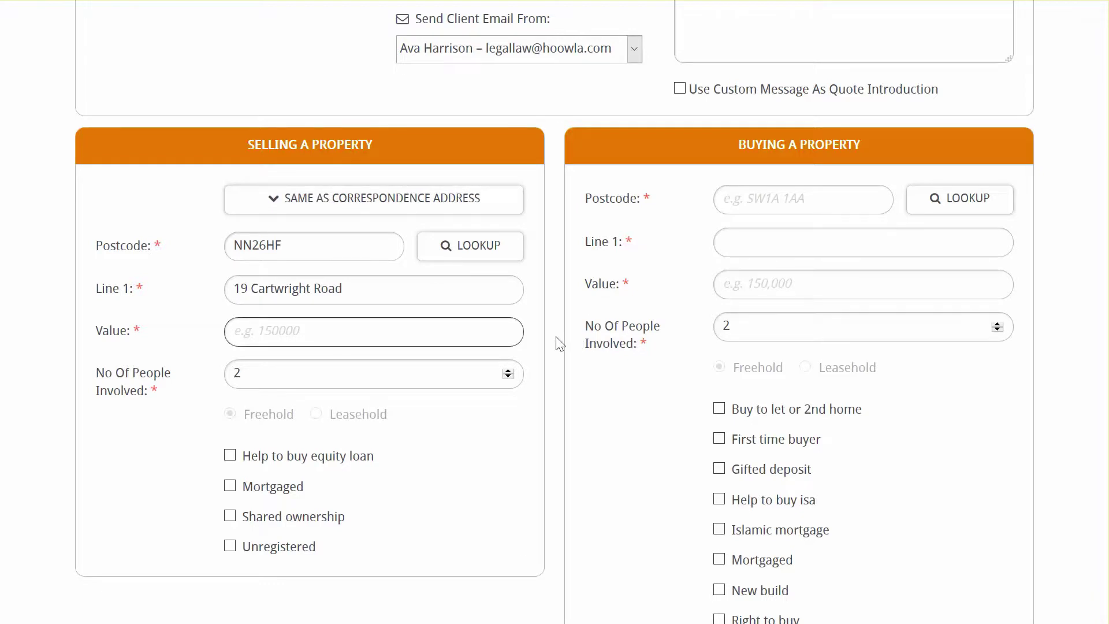
type("250000")
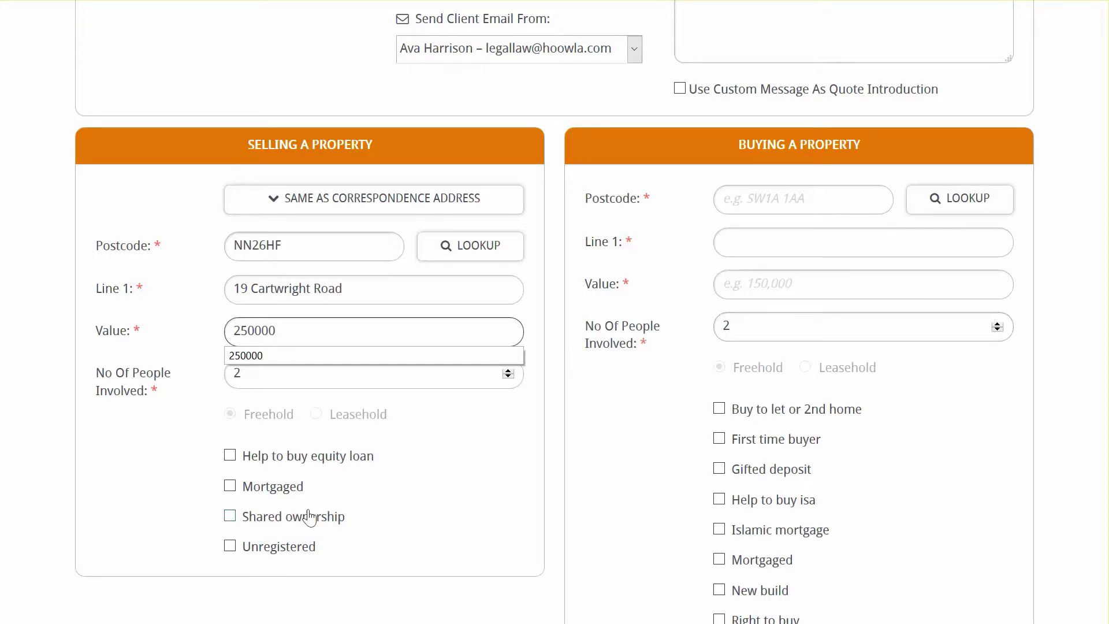
left_click(287, 495)
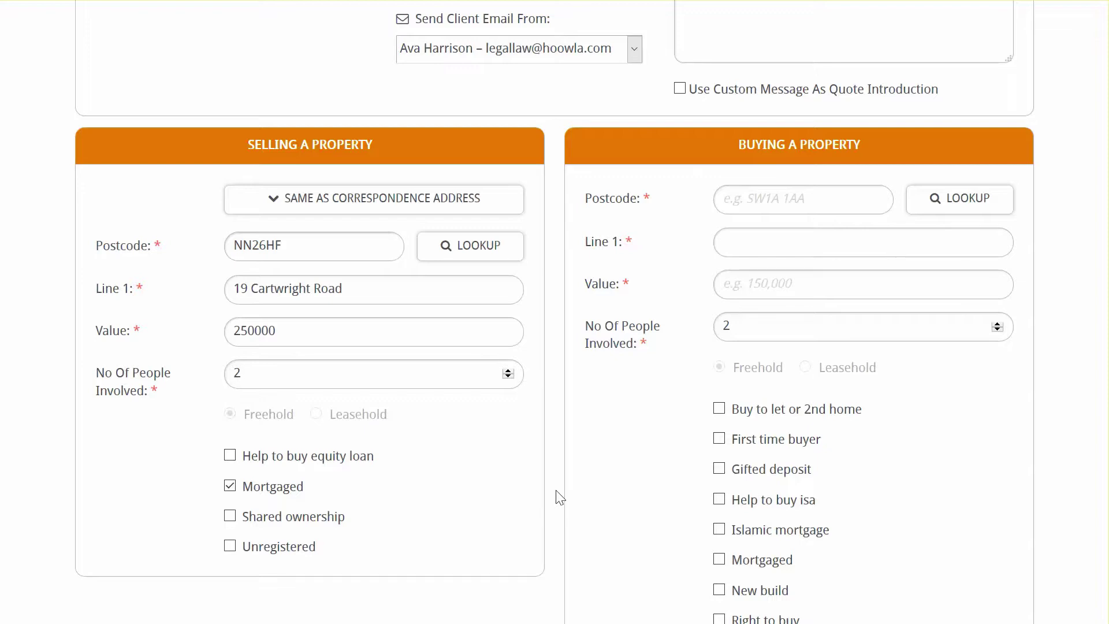
left_click(865, 193)
- Fill the purchase property's address from a postcode lookup
type("NN")
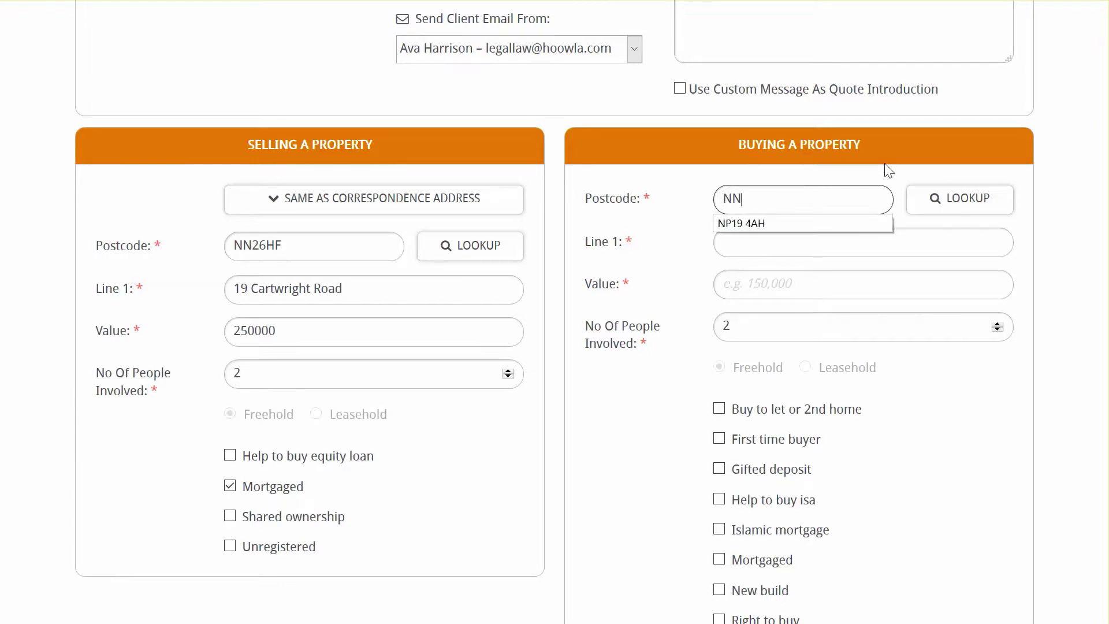
type("26")
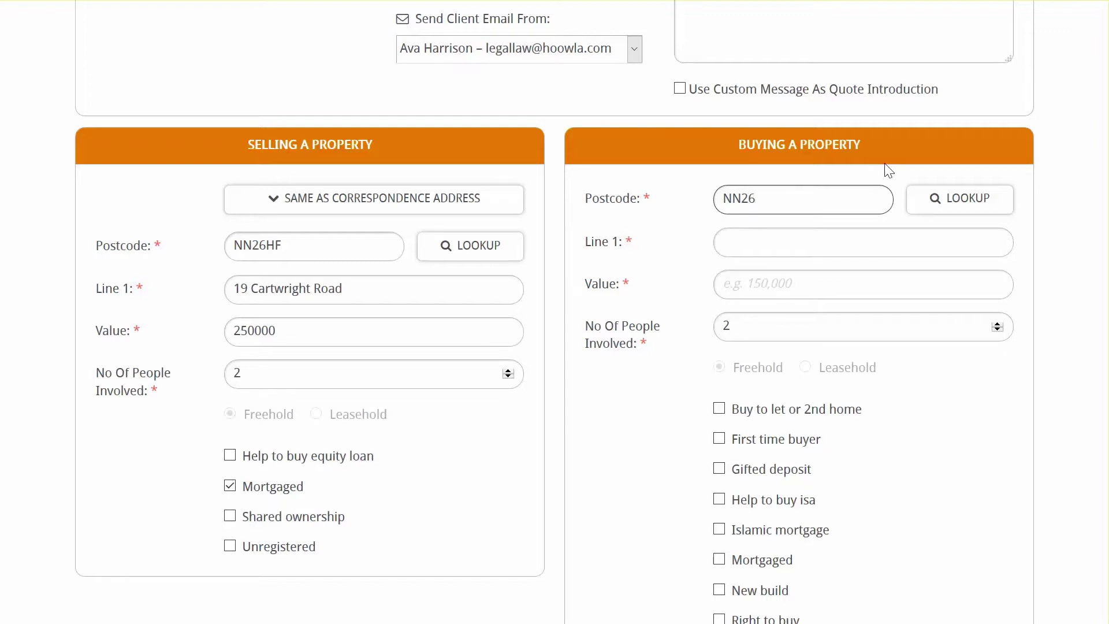
type("ES")
left_click(948, 208)
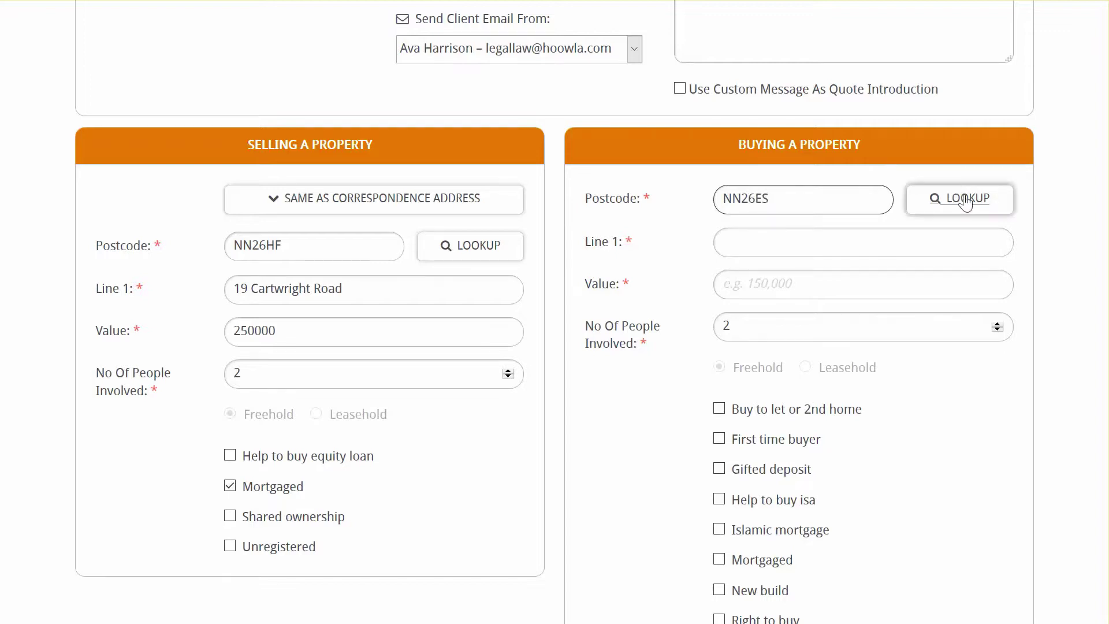
left_click(951, 246)
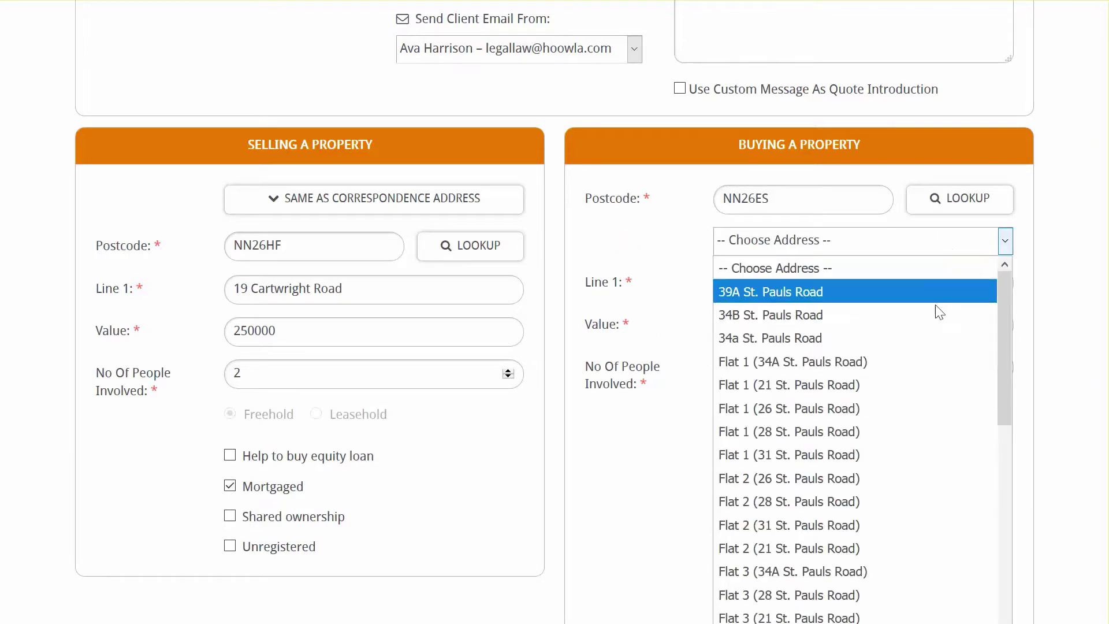
scroll(867, 549, "down", 8)
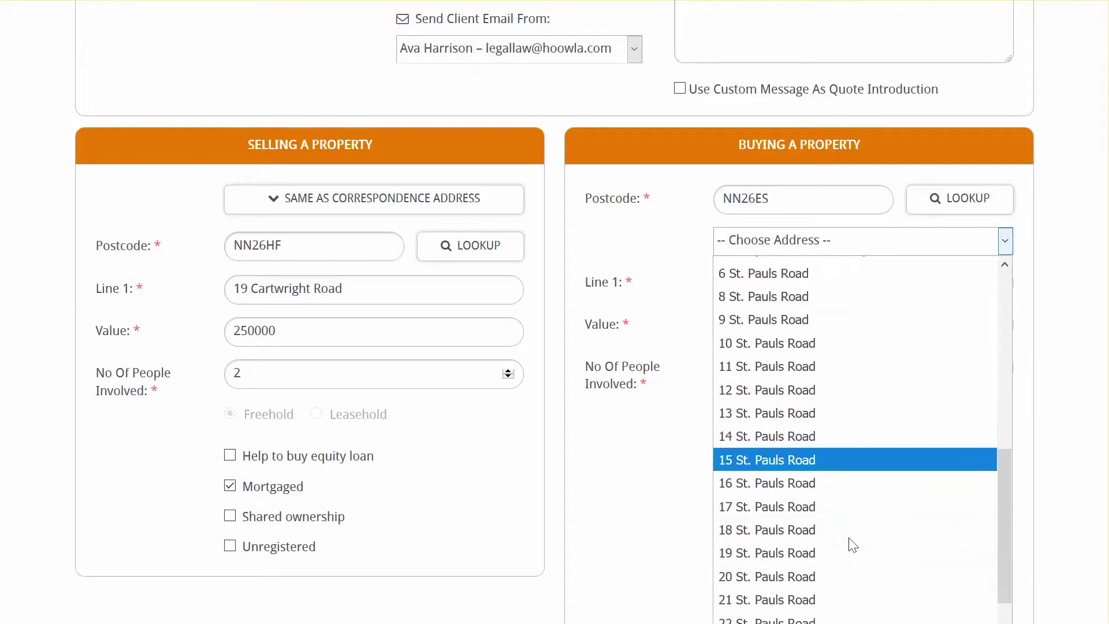
left_click(775, 529)
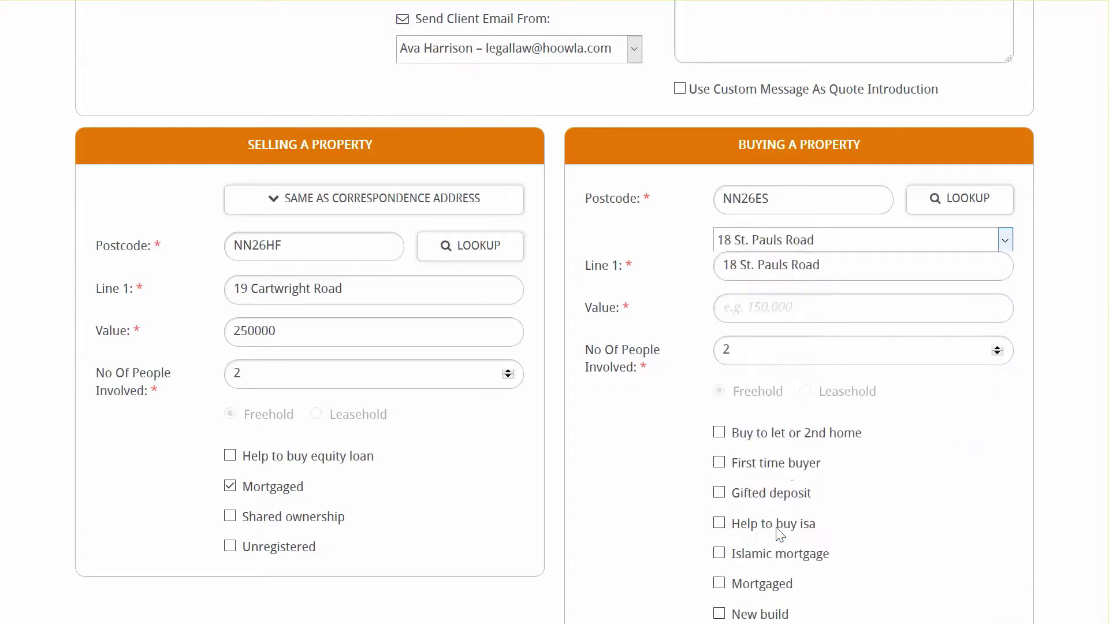
- Give the purchase property value 265000 and mark it as mortgaged
left_click(811, 282)
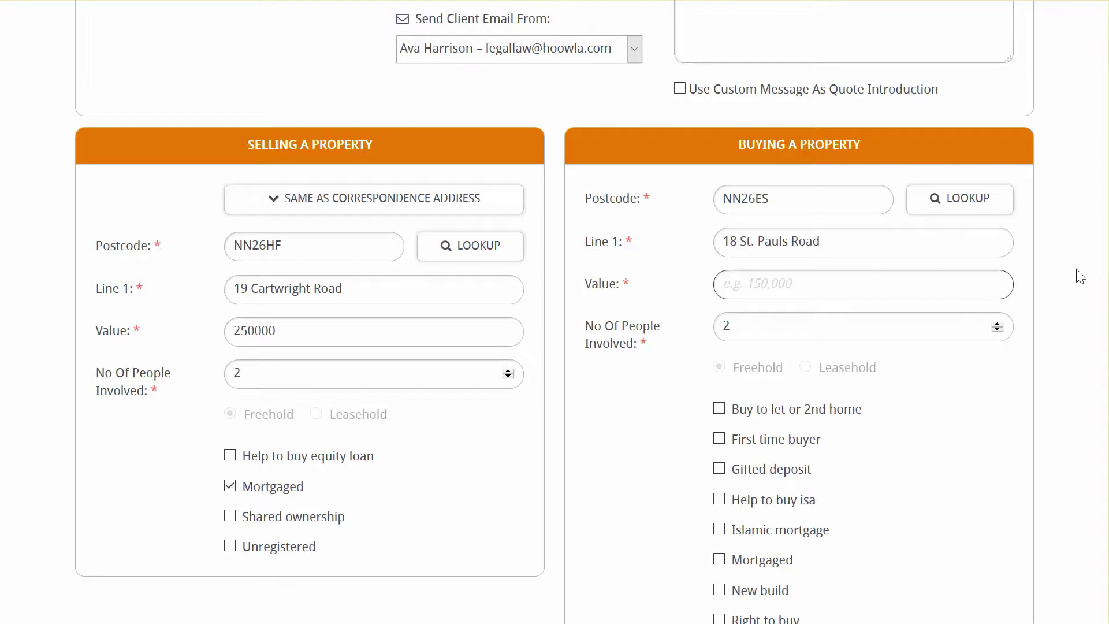
type("265000")
scroll(1085, 283, "down", 3)
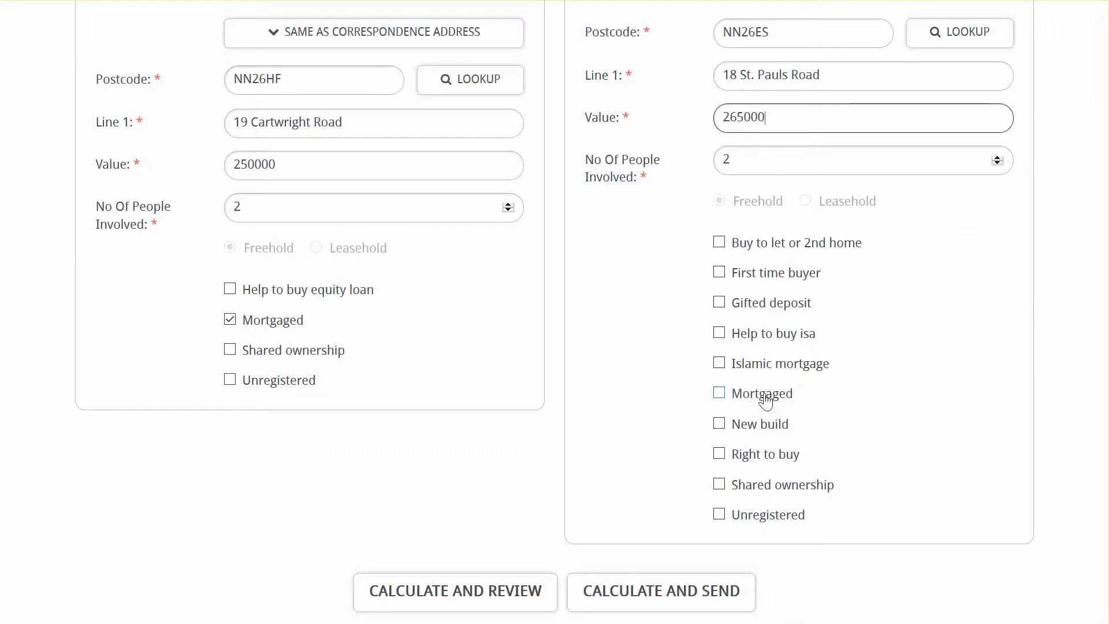
left_click(764, 397)
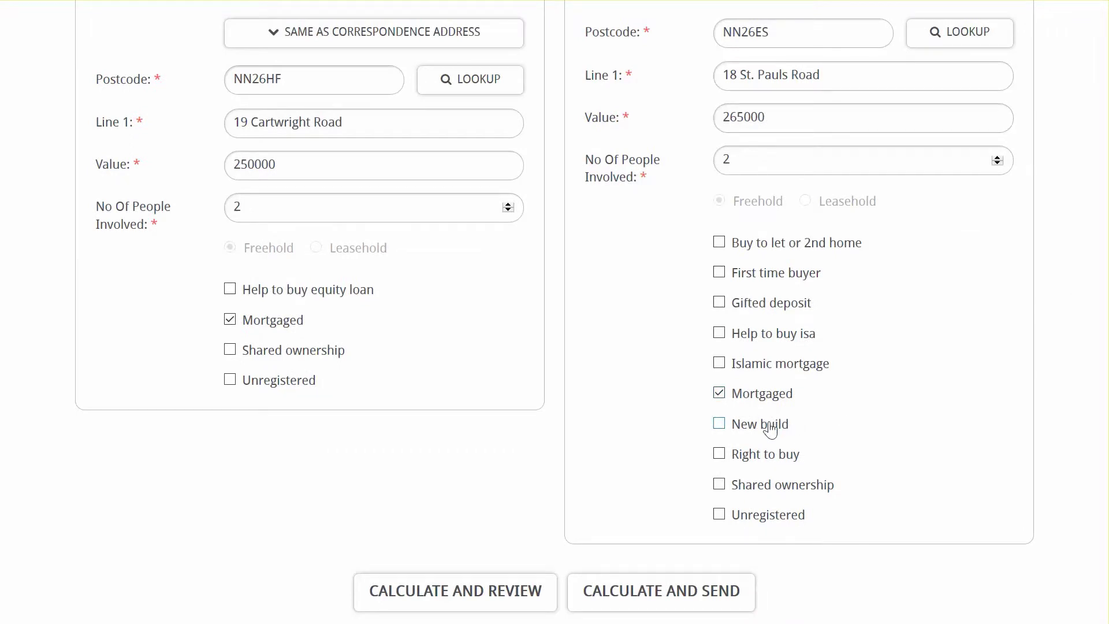
scroll(722, 471, "down", 2)
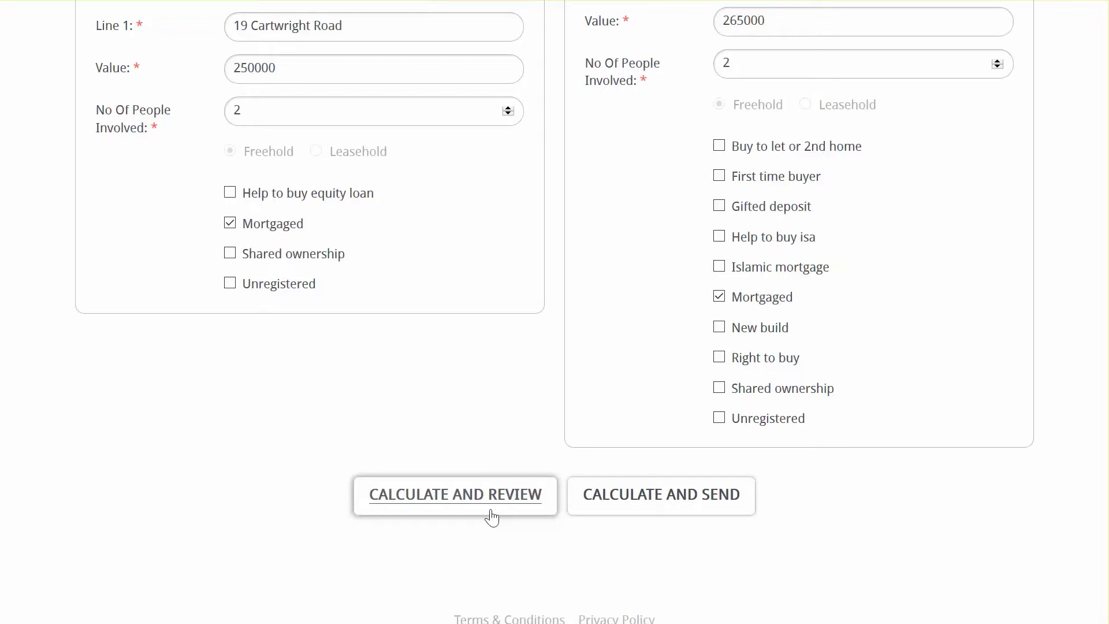
- Calculate and review the quotes: purchase £4,473.60, sale £770.88, total £5,244.48
left_click(490, 510)
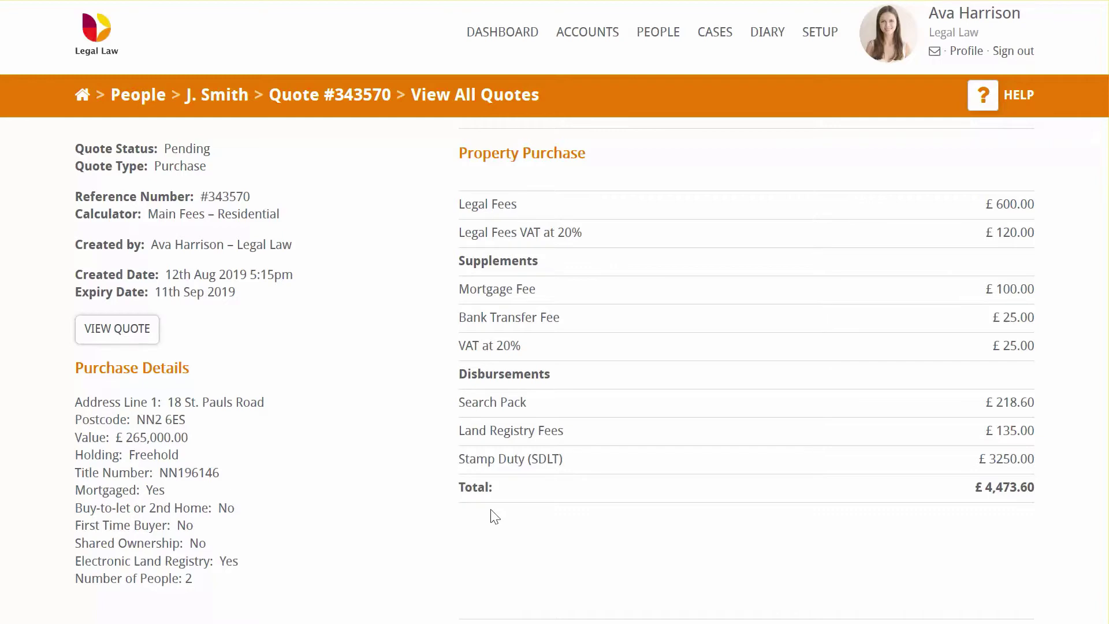
scroll(647, 458, "down", 8)
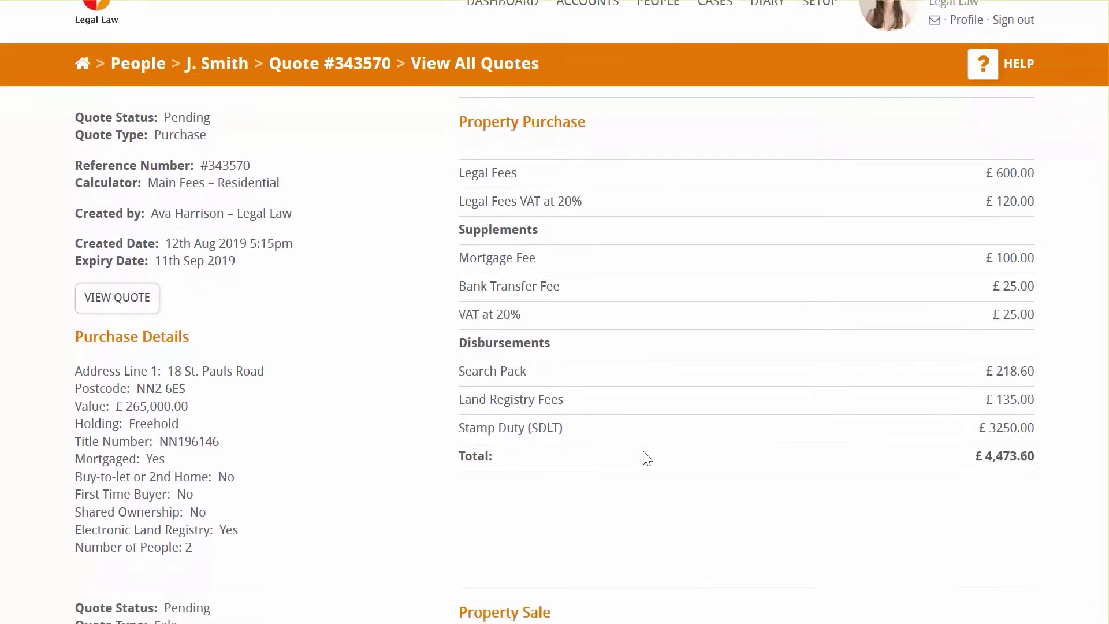
scroll(647, 456, "down", 1)
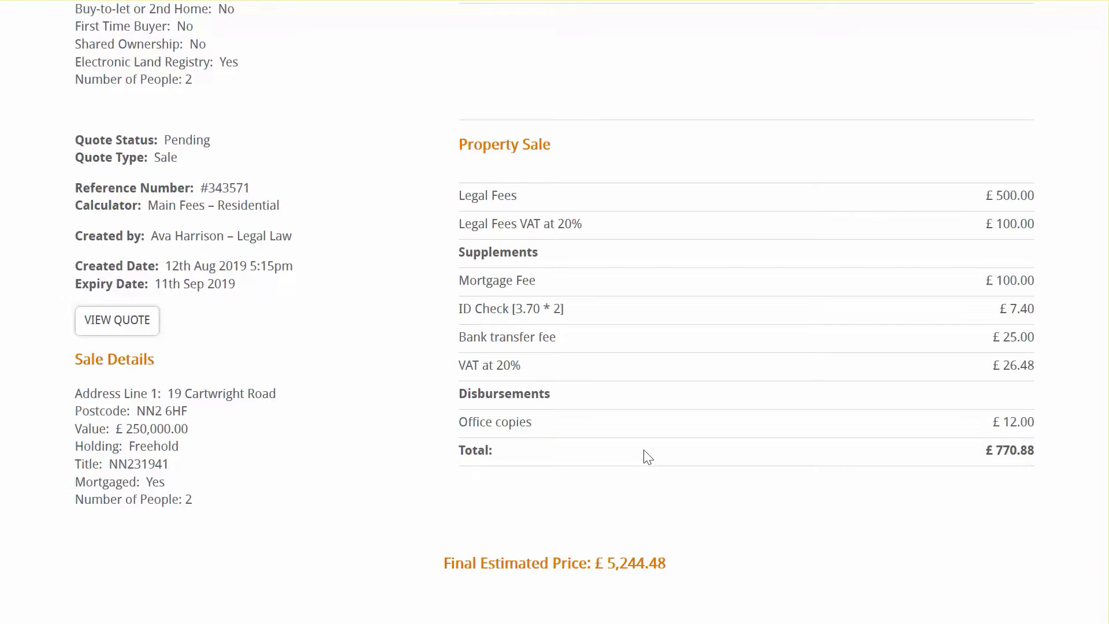
scroll(648, 457, "up", 8)
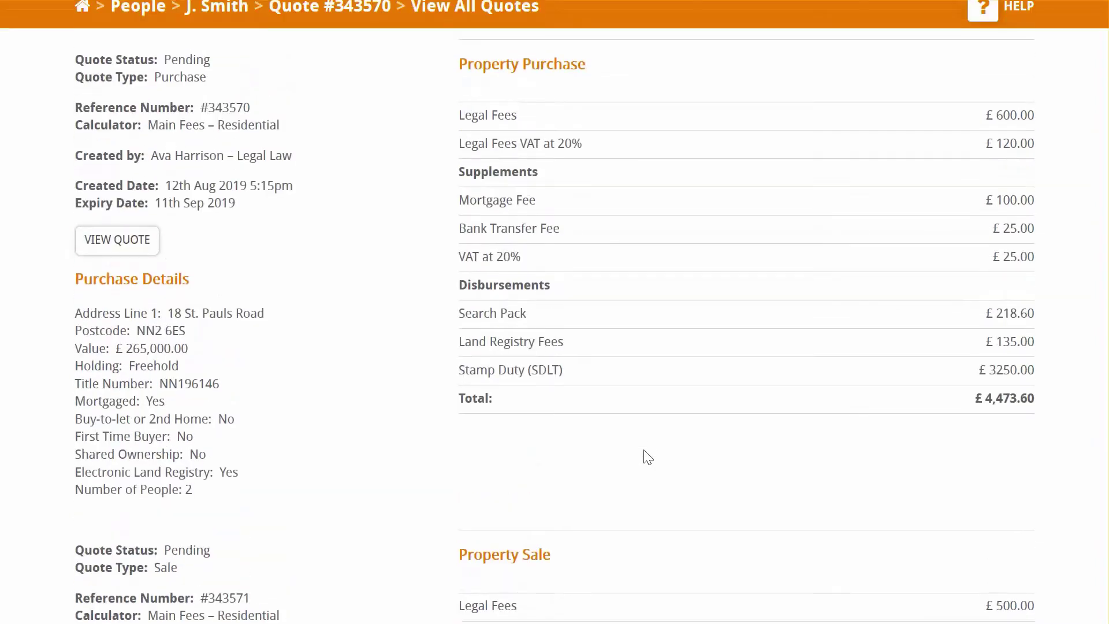
scroll(648, 457, "up", 1)
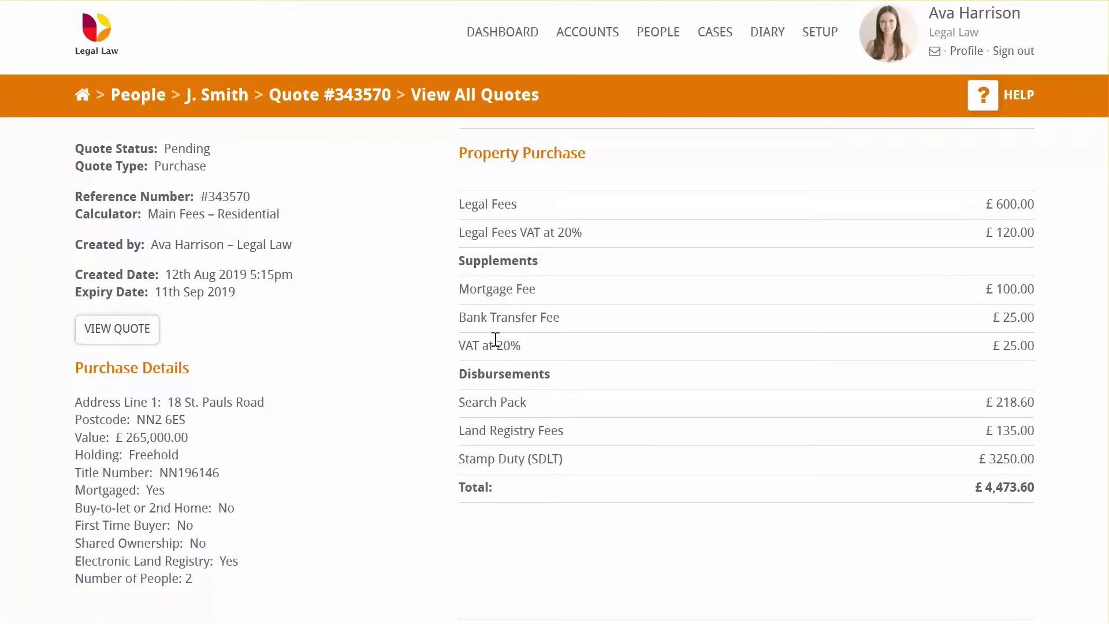
left_click(115, 348)
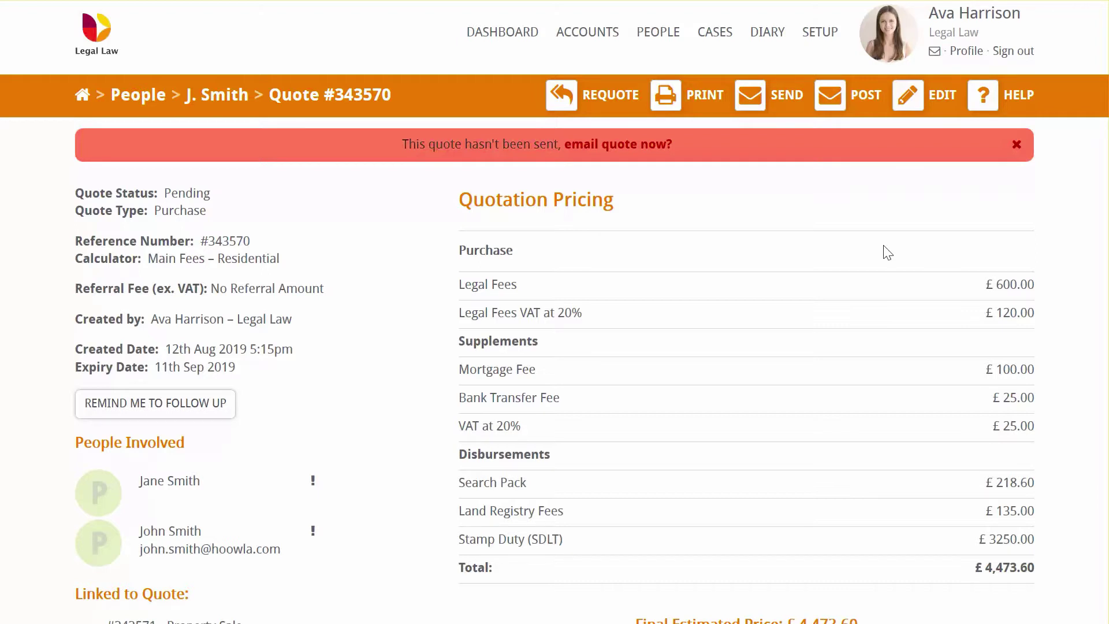
left_click(916, 101)
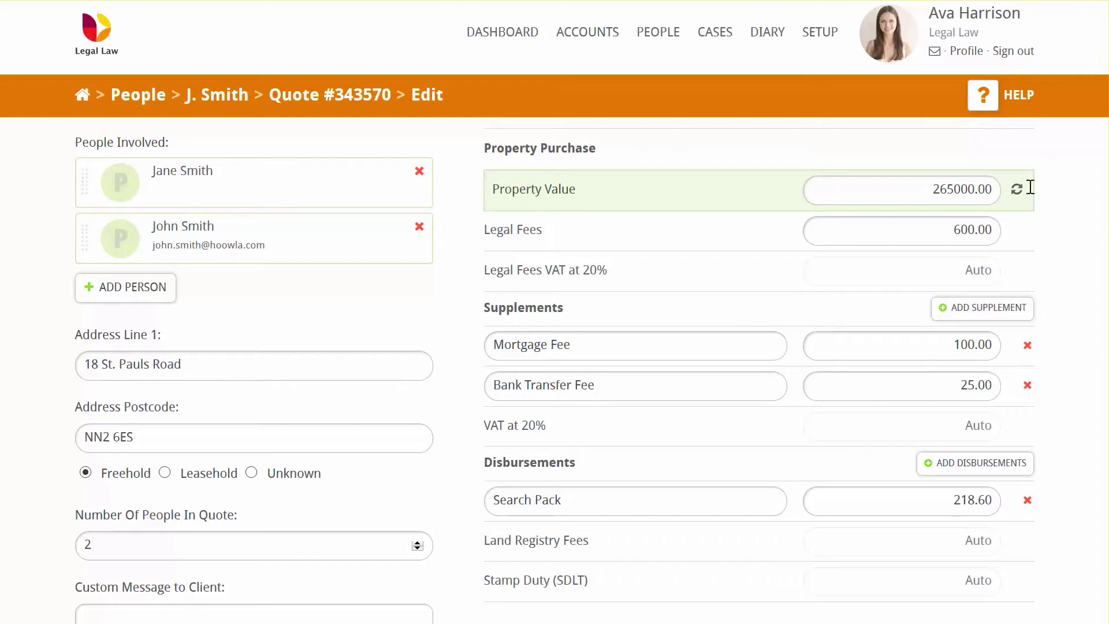
- Raise the purchase quote's legal fees from 600.00 to 650.00
left_click(964, 229)
key("Delete")
type("5")
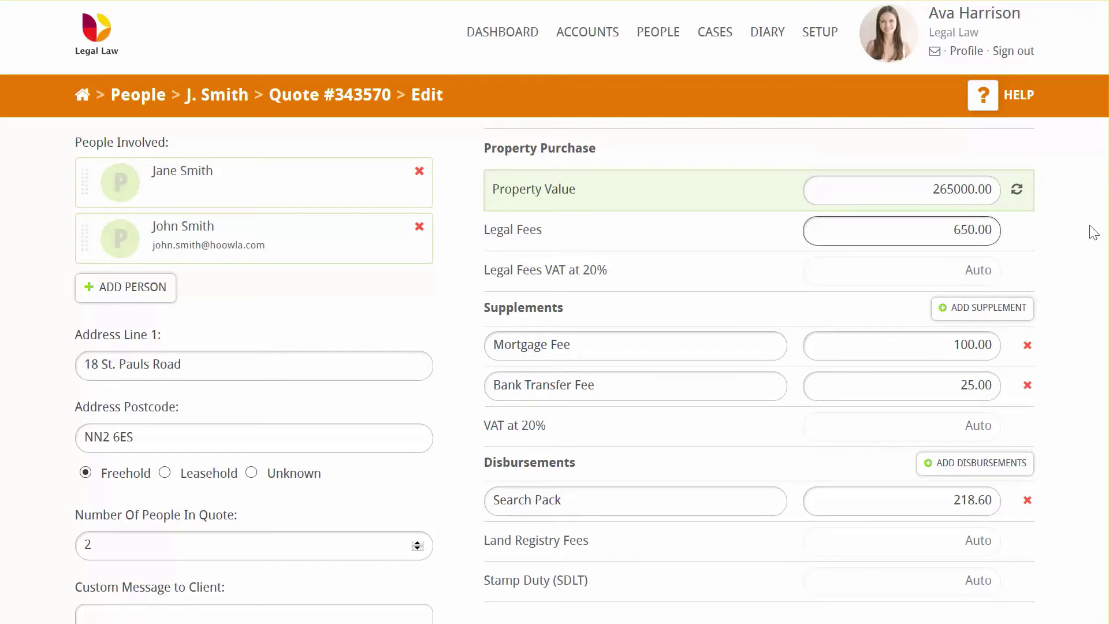
left_click(1093, 232)
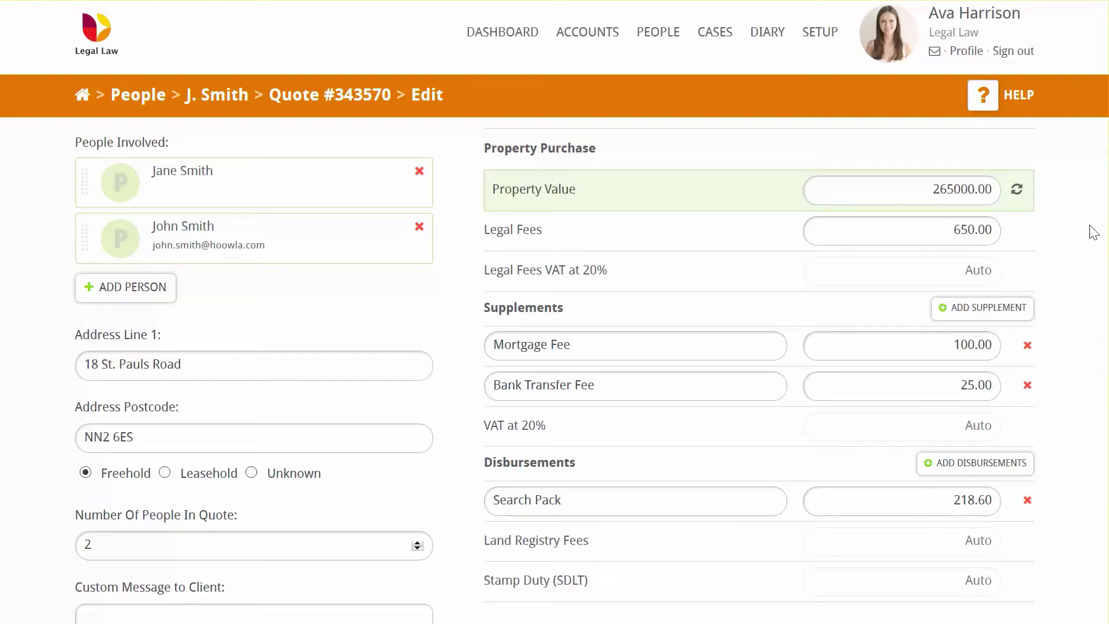
- Add an Expediated Fee supplement of 100 and remove the Bank Transfer Fee supplement
scroll(1080, 237, "down", 2)
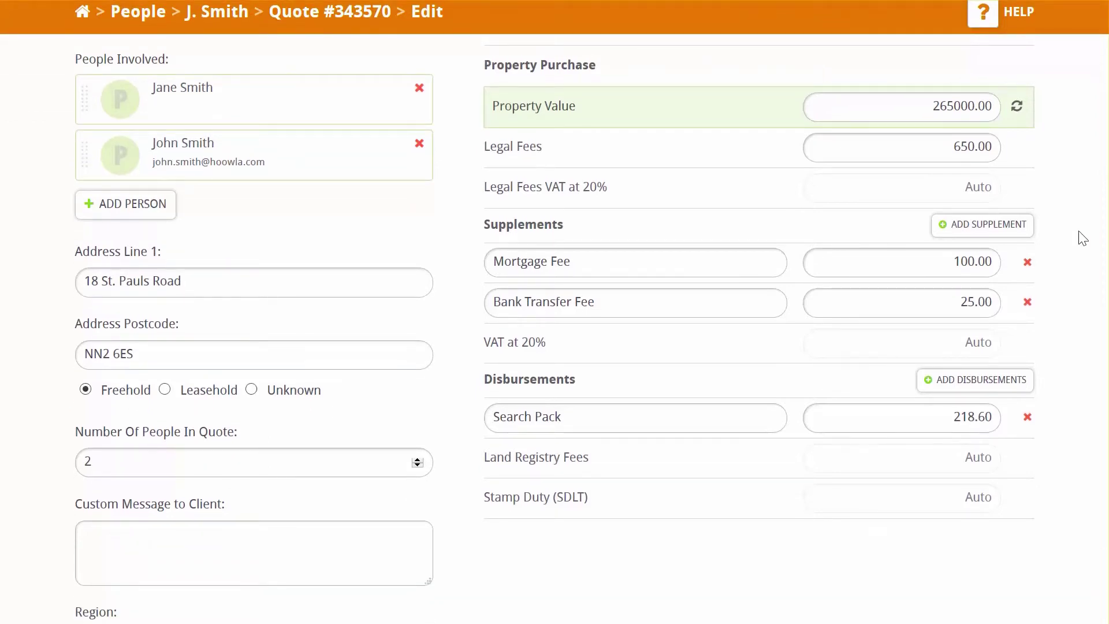
left_click(994, 231)
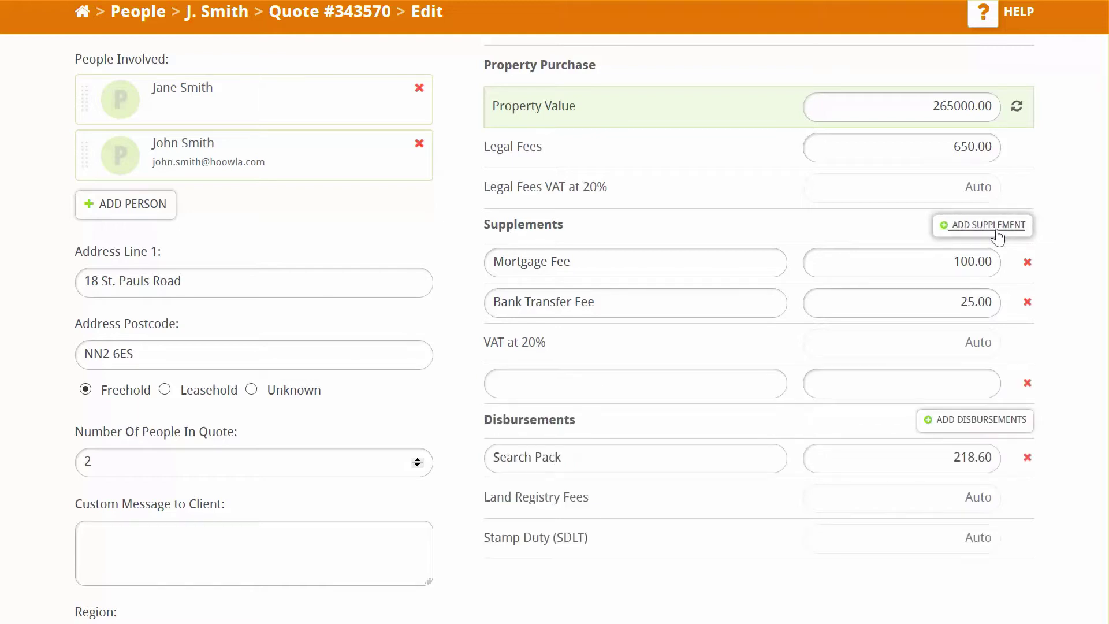
left_click(698, 386)
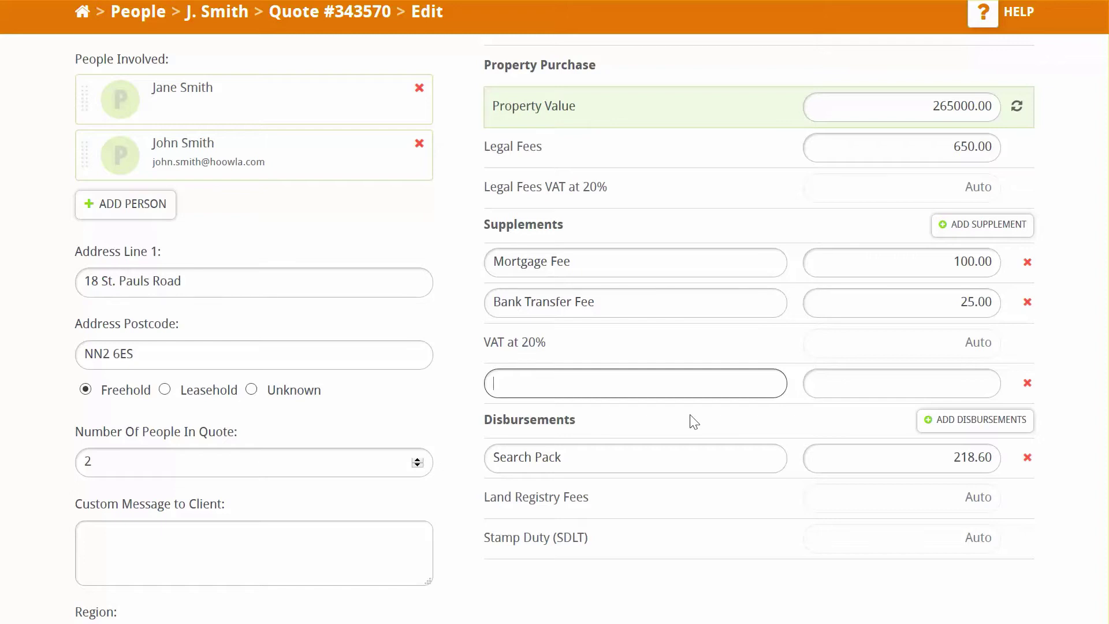
type("Expe")
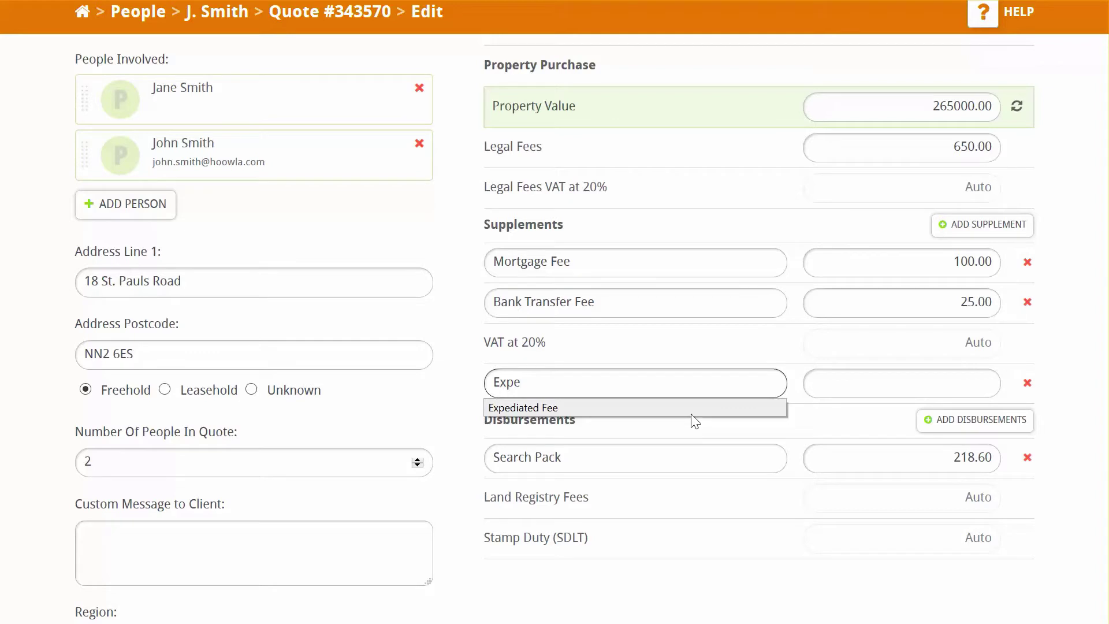
left_click(691, 412)
left_click(889, 386)
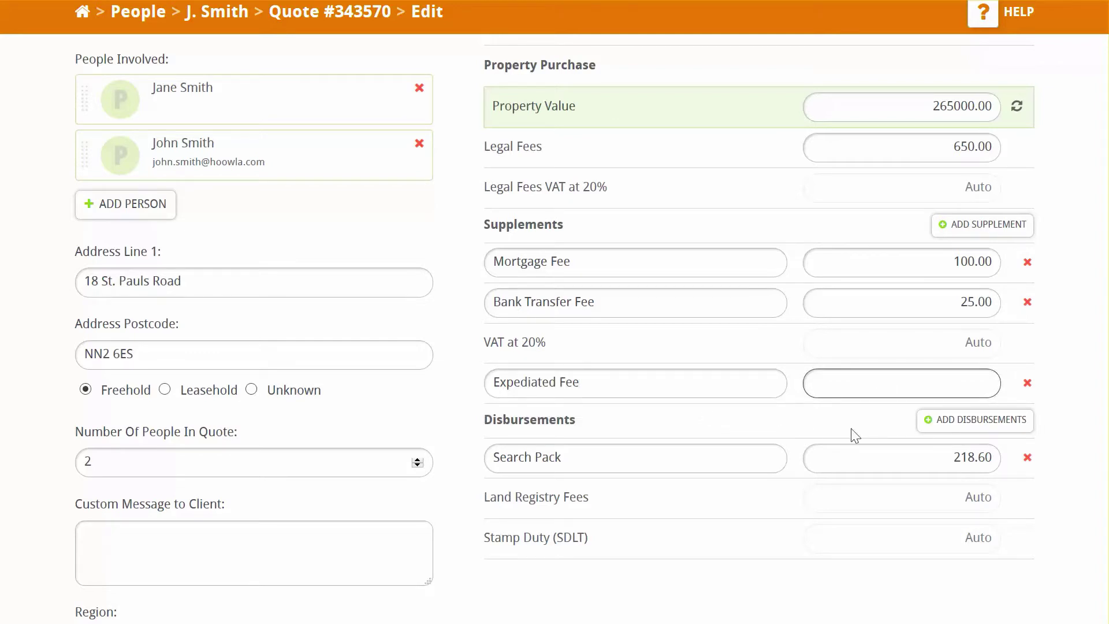
type("100")
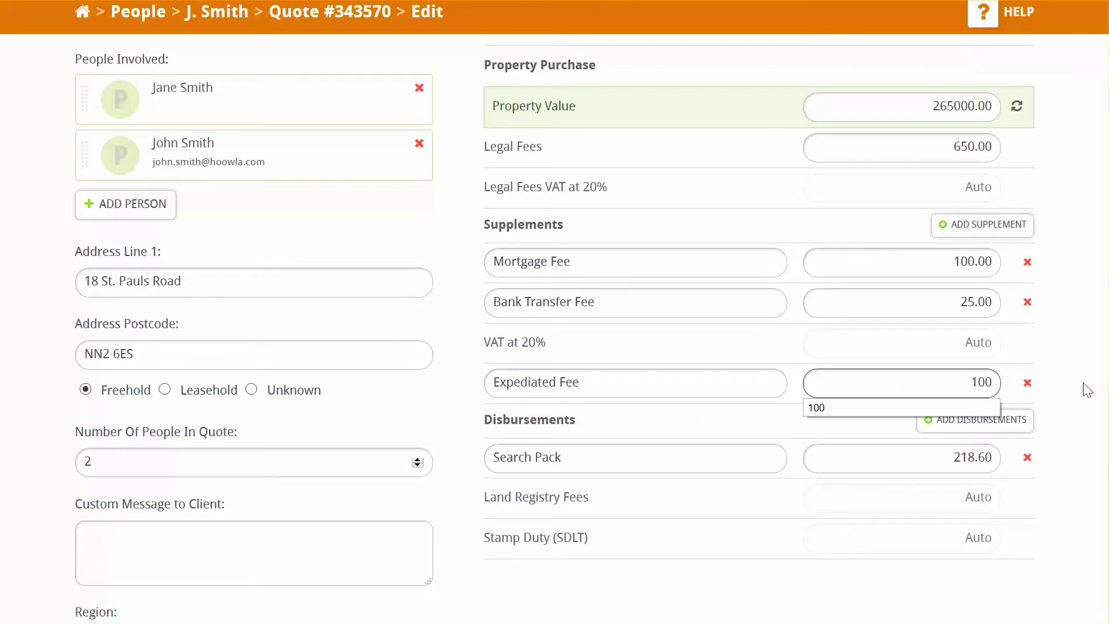
left_click(1088, 391)
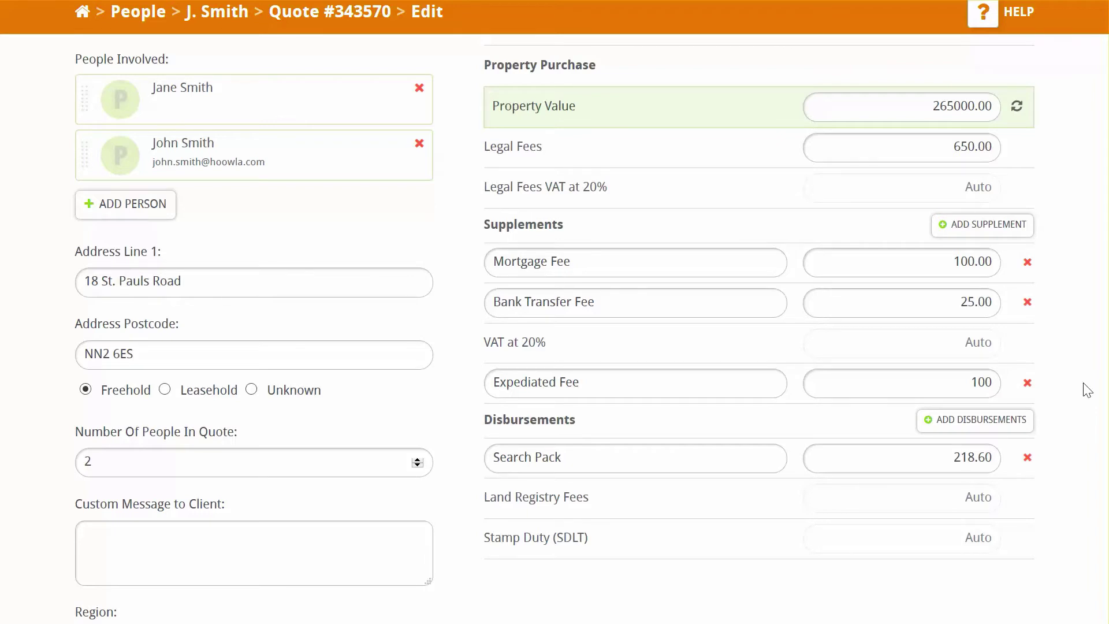
left_click(1027, 302)
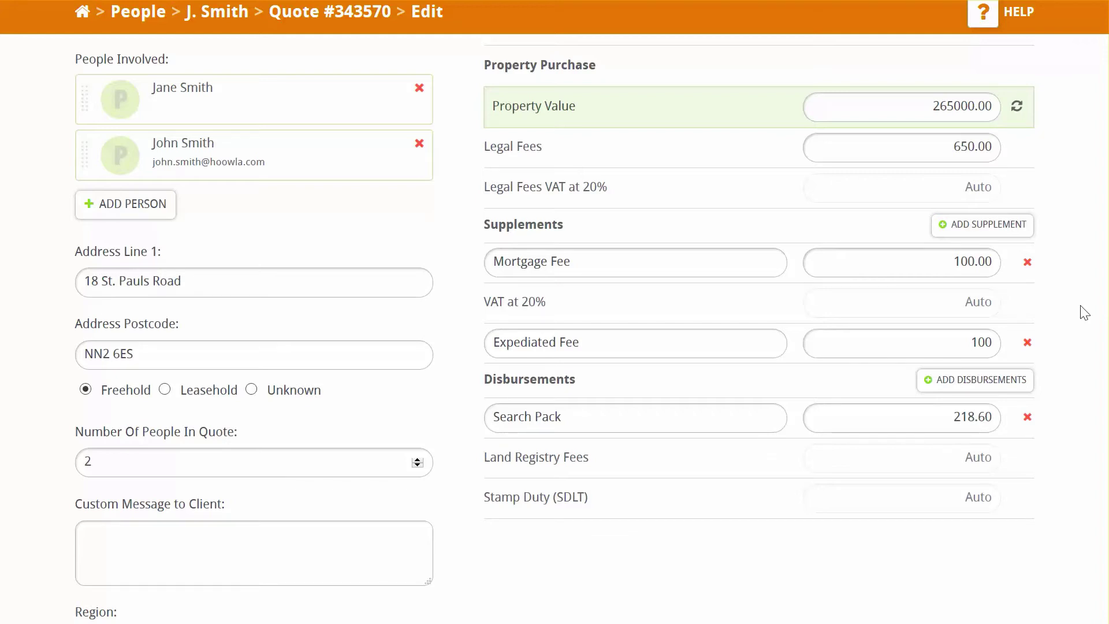
scroll(1084, 312, "down", 1)
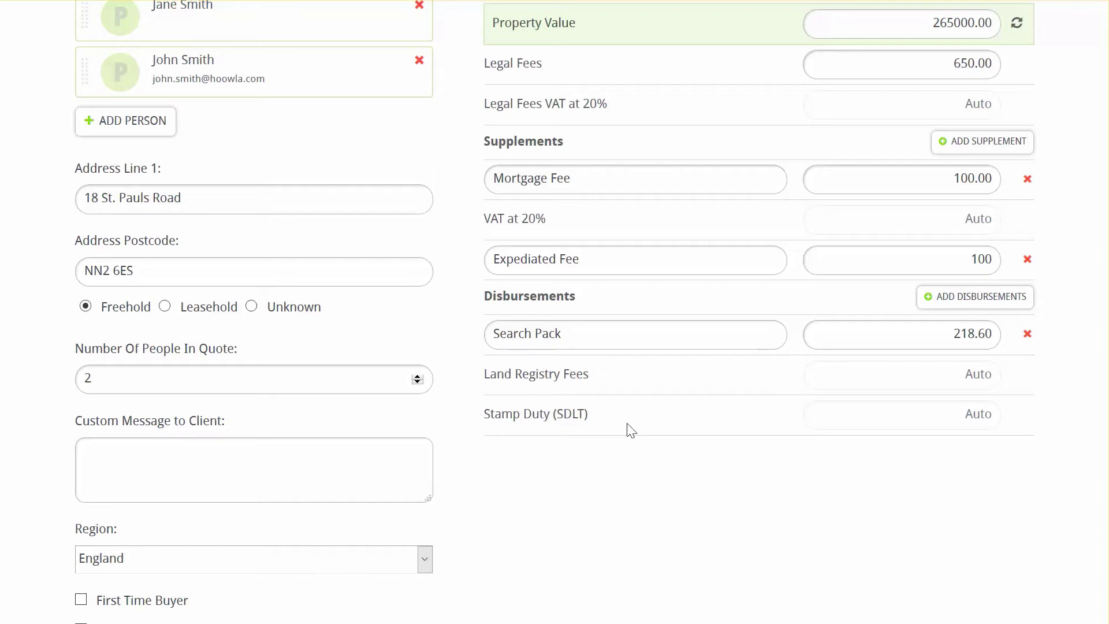
scroll(632, 430, "down", 4)
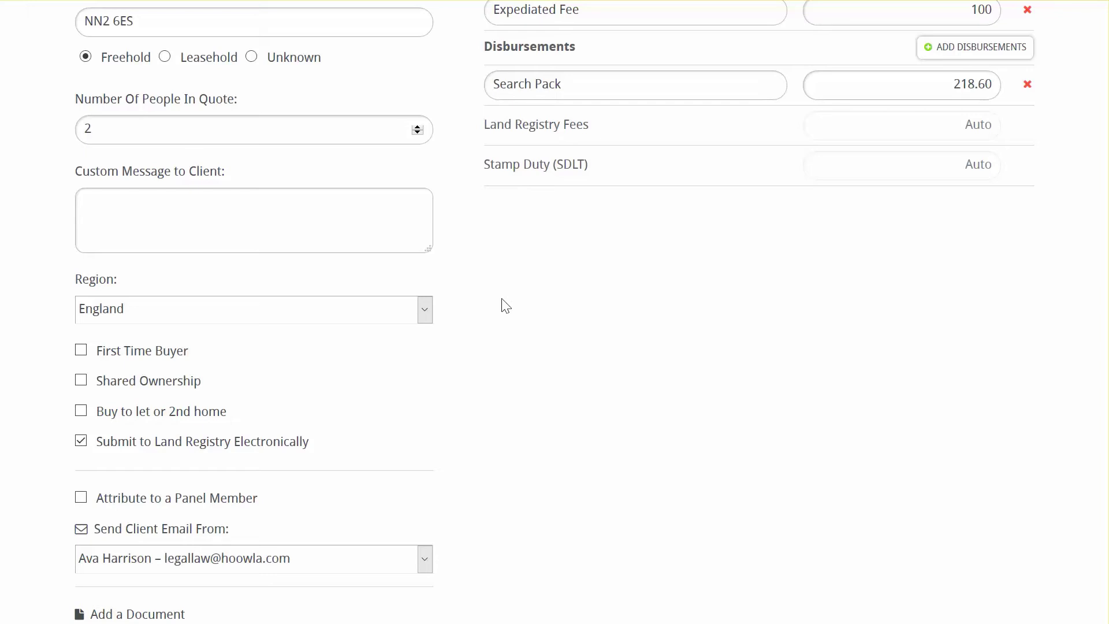
scroll(658, 314, "down", 3)
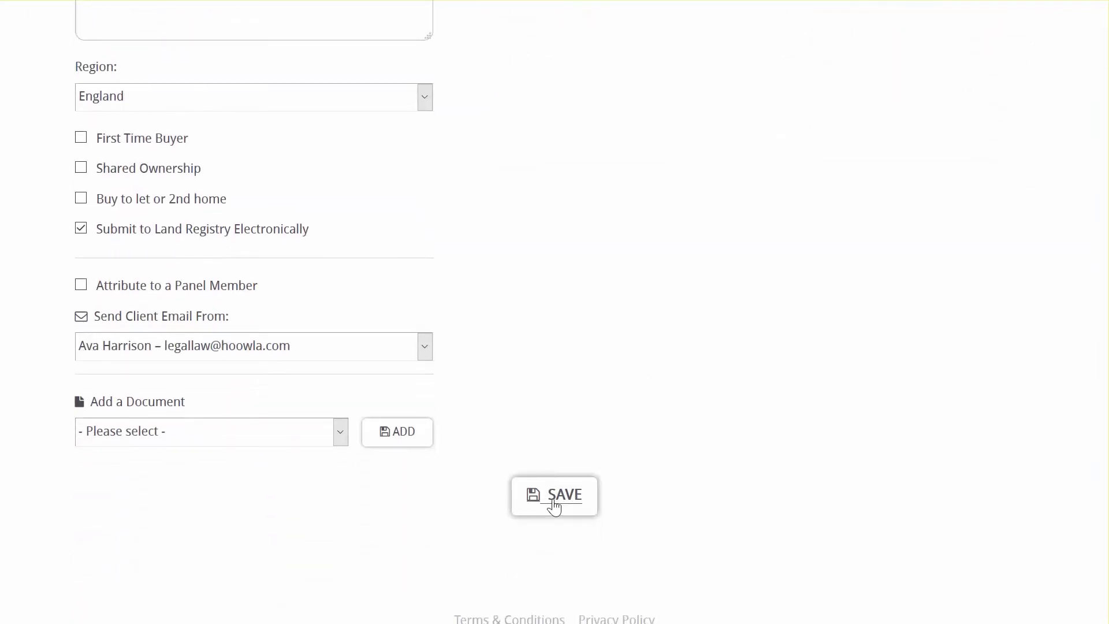
- Save the edited purchase quote with 650.00 legal fees and the Expediated Fee
left_click(554, 506)
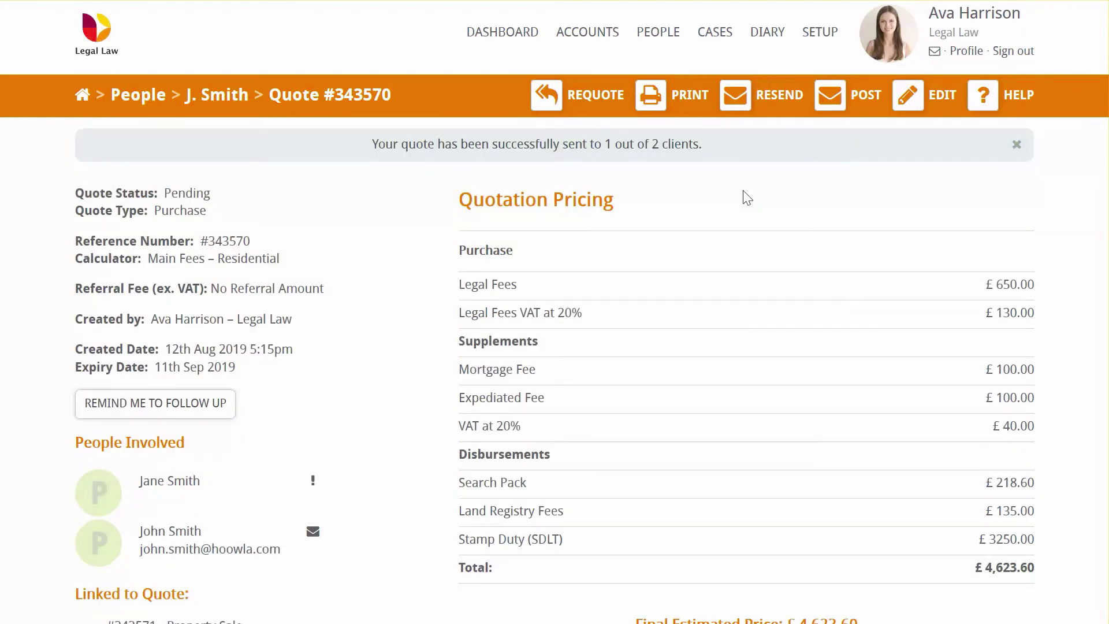
- Print the quote as a Conveyancing Estimate PDF and scroll to the £4,623.60 fee table
left_click(650, 107)
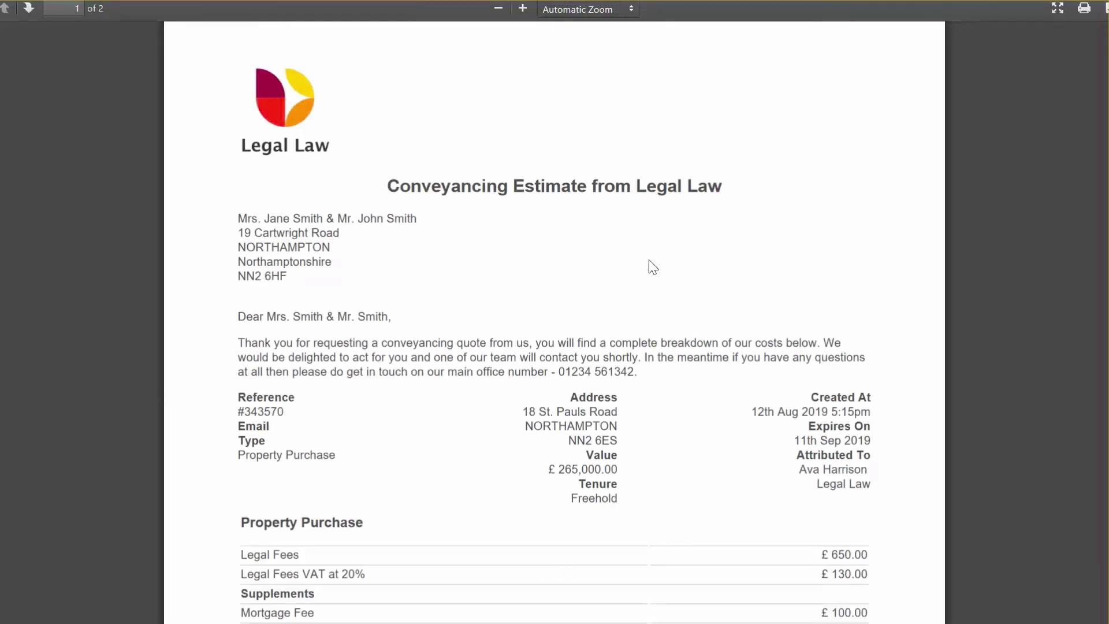
scroll(653, 263, "down", 5)
scroll(657, 269, "down", 6)
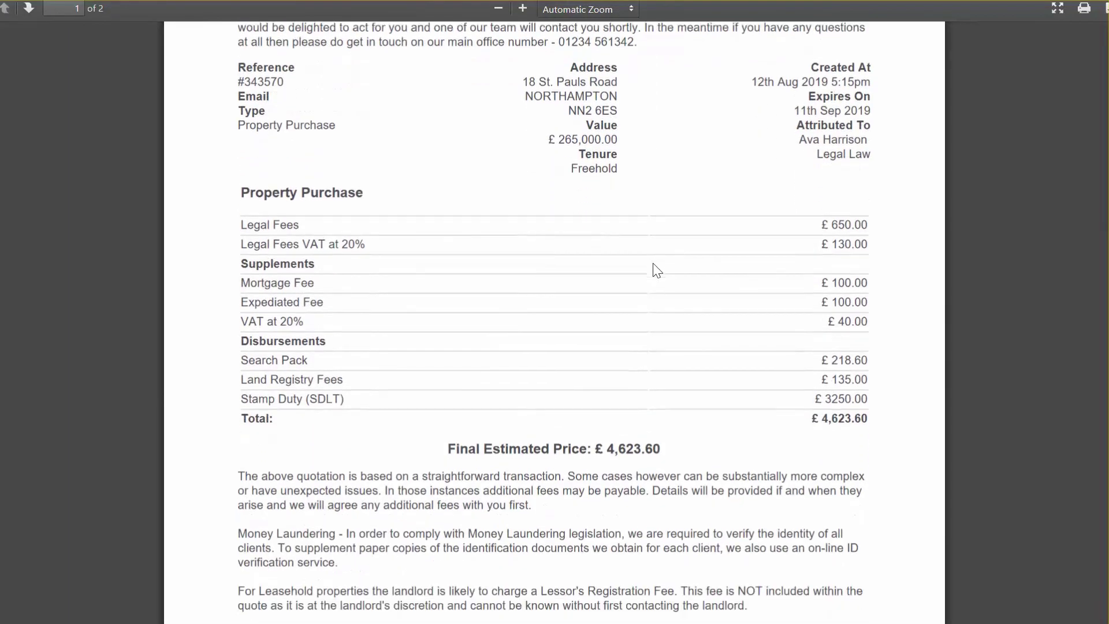